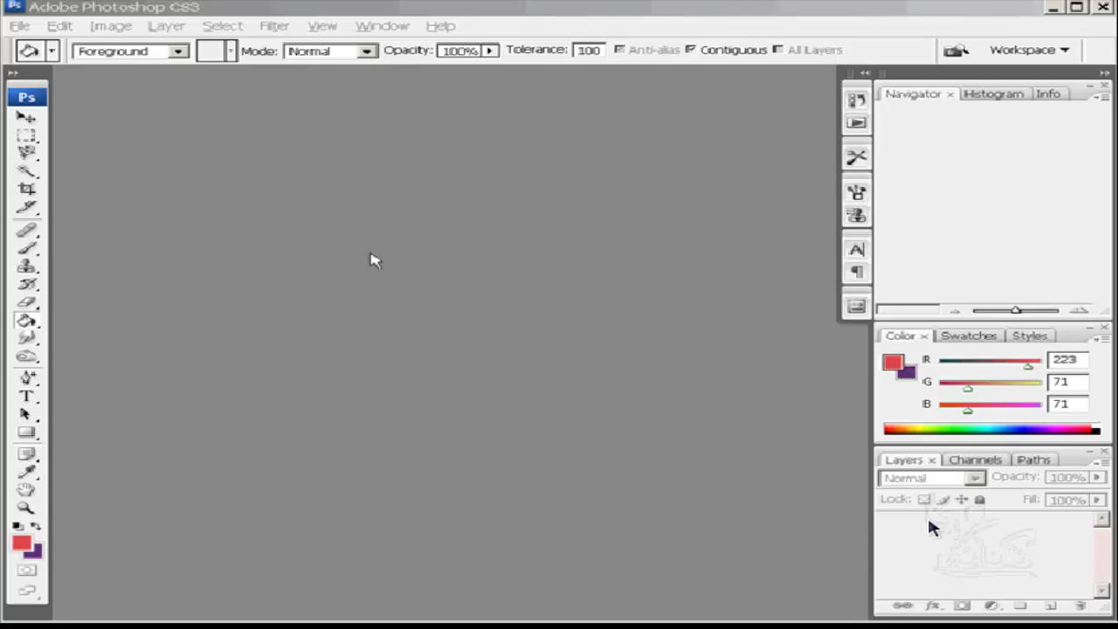
Step: Show the Desktop files as Thumbnails in the Open dialog and scroll down the list
{"action": "left_click", "coordinate": [20, 26]}
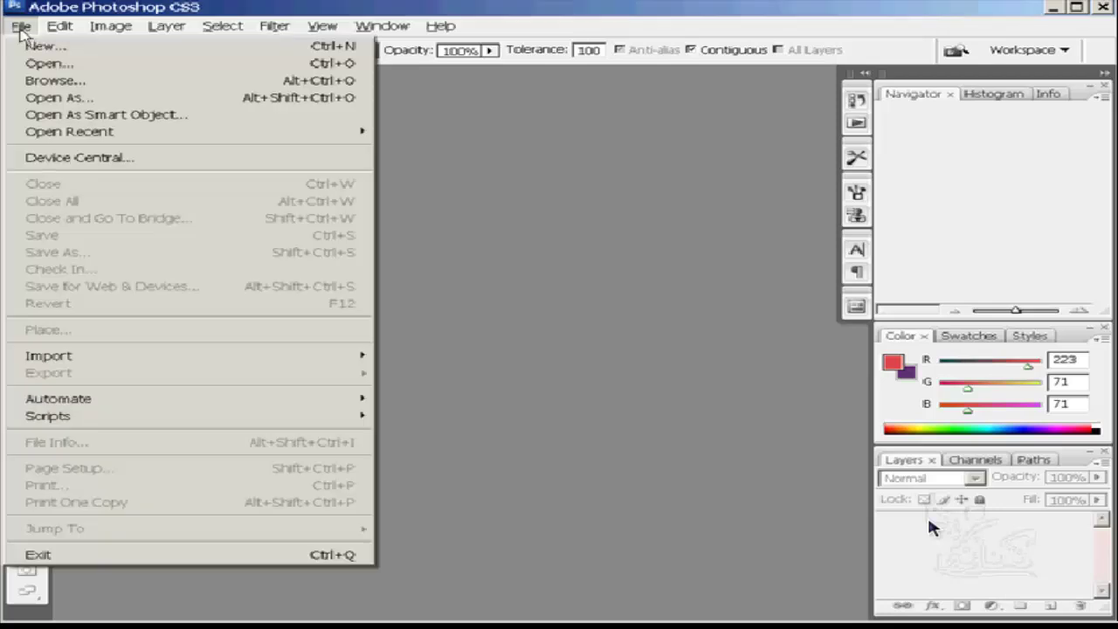
{"action": "left_click", "coordinate": [68, 63]}
{"action": "mouse_move", "coordinate": [341, 200]}
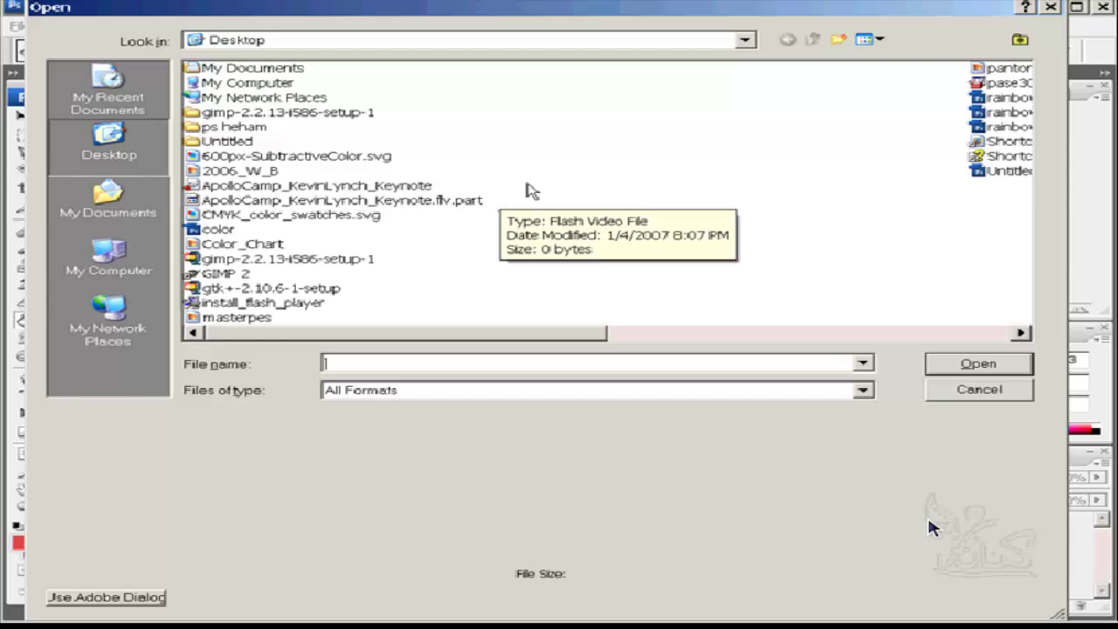
{"action": "left_click", "coordinate": [878, 40]}
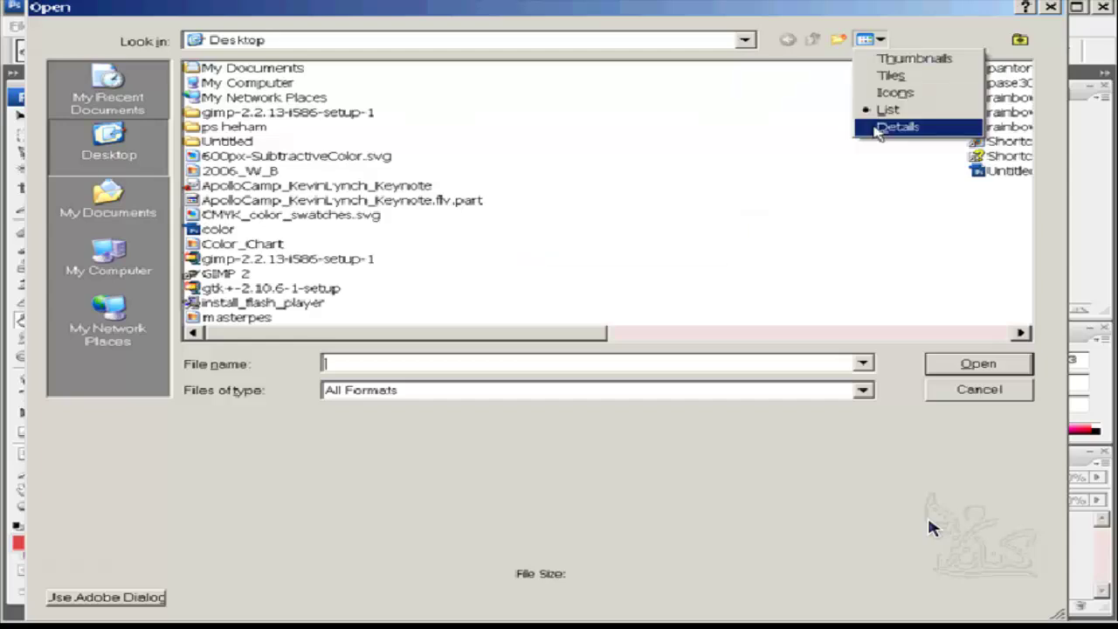
{"action": "left_click", "coordinate": [884, 58]}
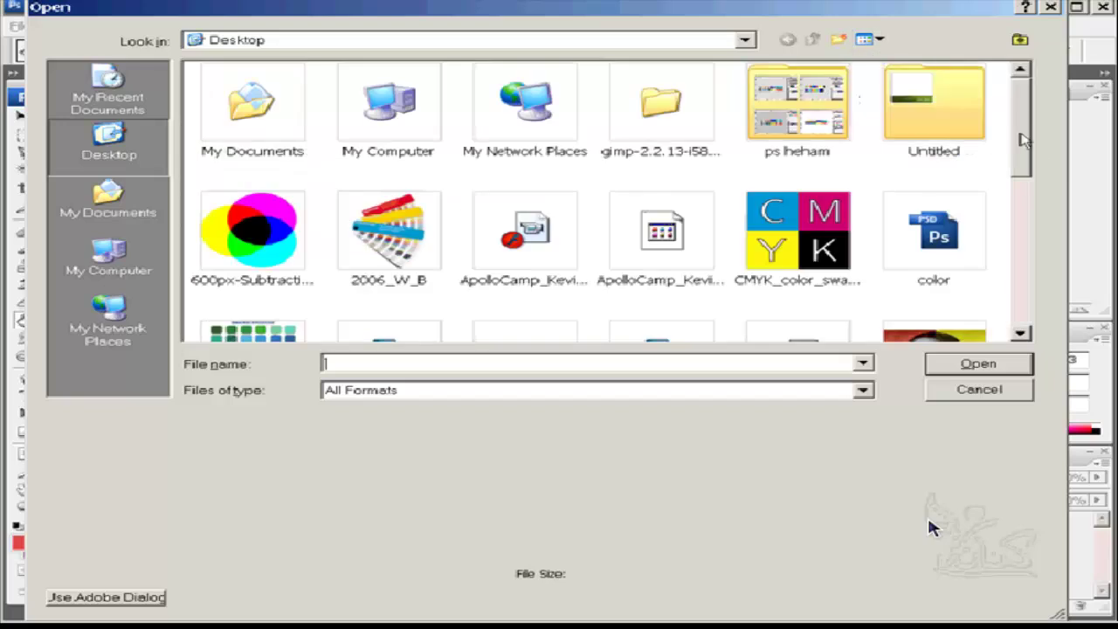
{"action": "mouse_move", "coordinate": [1024, 140]}
{"action": "left_mouse_down"}
{"action": "mouse_move", "coordinate": [1009, 308]}
{"action": "mouse_move", "coordinate": [1011, 157]}
{"action": "mouse_move", "coordinate": [1011, 200]}
{"action": "left_mouse_up"}
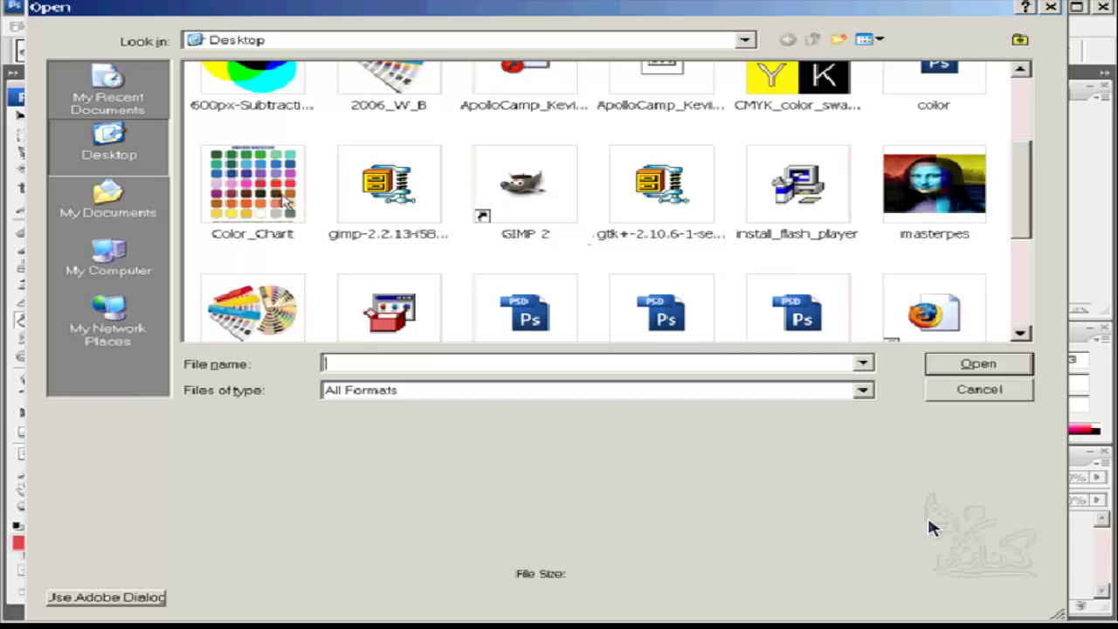
{"action": "mouse_move", "coordinate": [249, 184]}
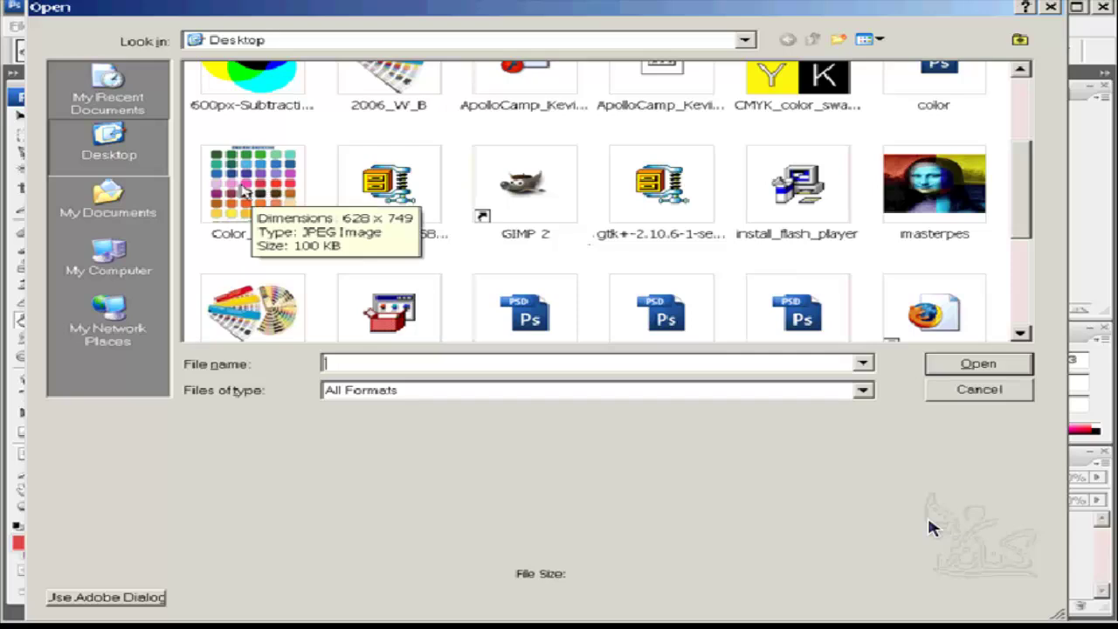
Step: Preview Color_Chart, rainbow and rainbow2, then select rainbow3 as the file to open
{"action": "left_click", "coordinate": [245, 192]}
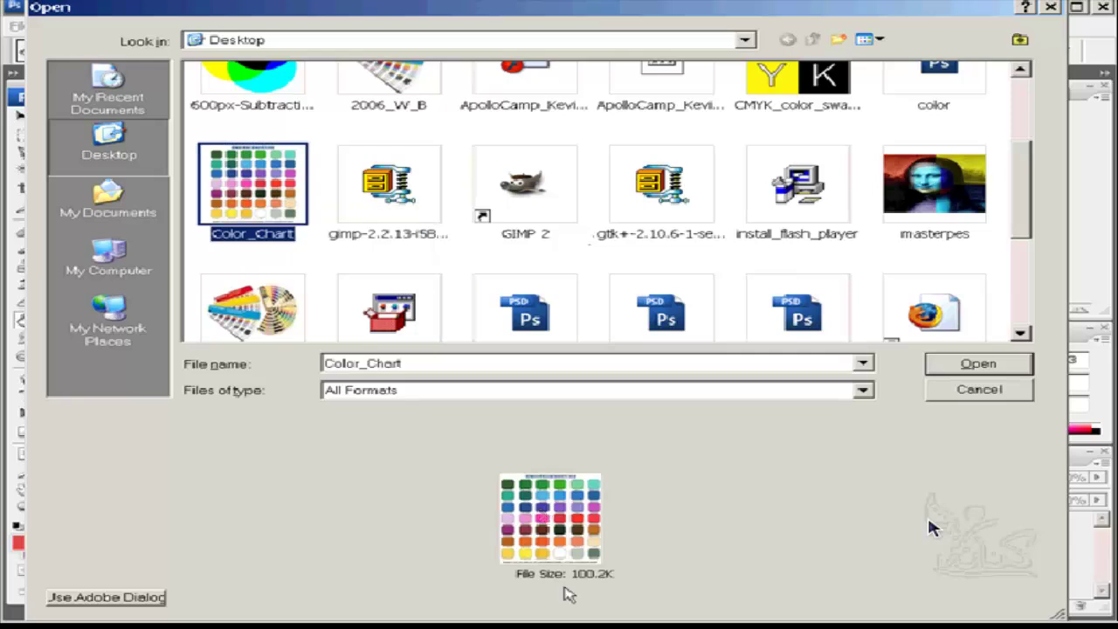
{"action": "mouse_move", "coordinate": [568, 594]}
{"action": "left_mouse_down"}
{"action": "mouse_move", "coordinate": [524, 581]}
{"action": "mouse_move", "coordinate": [611, 583]}
{"action": "left_mouse_up"}
{"action": "scroll", "coordinate": [1020, 219], "scroll_direction": "down", "scroll_amount": 1}
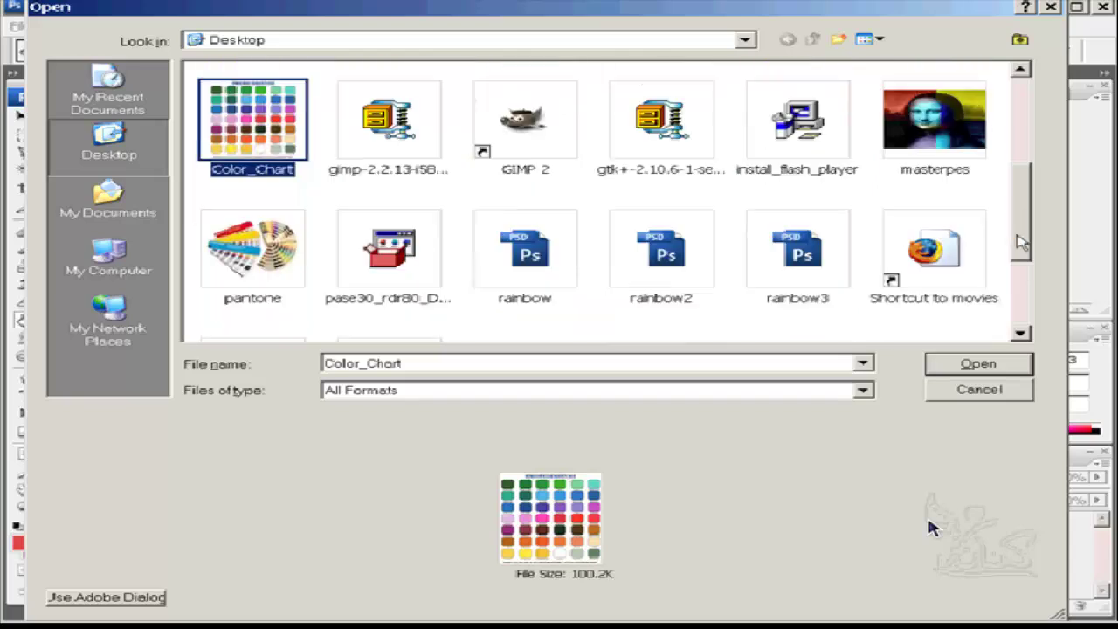
{"action": "left_click", "coordinate": [522, 261]}
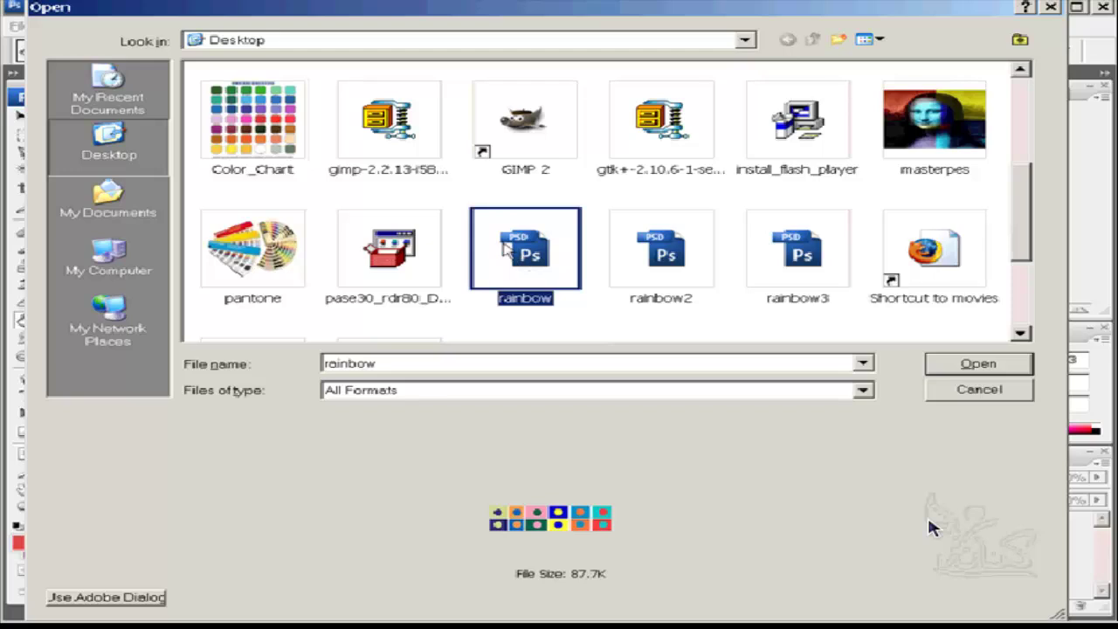
{"action": "mouse_move", "coordinate": [661, 251]}
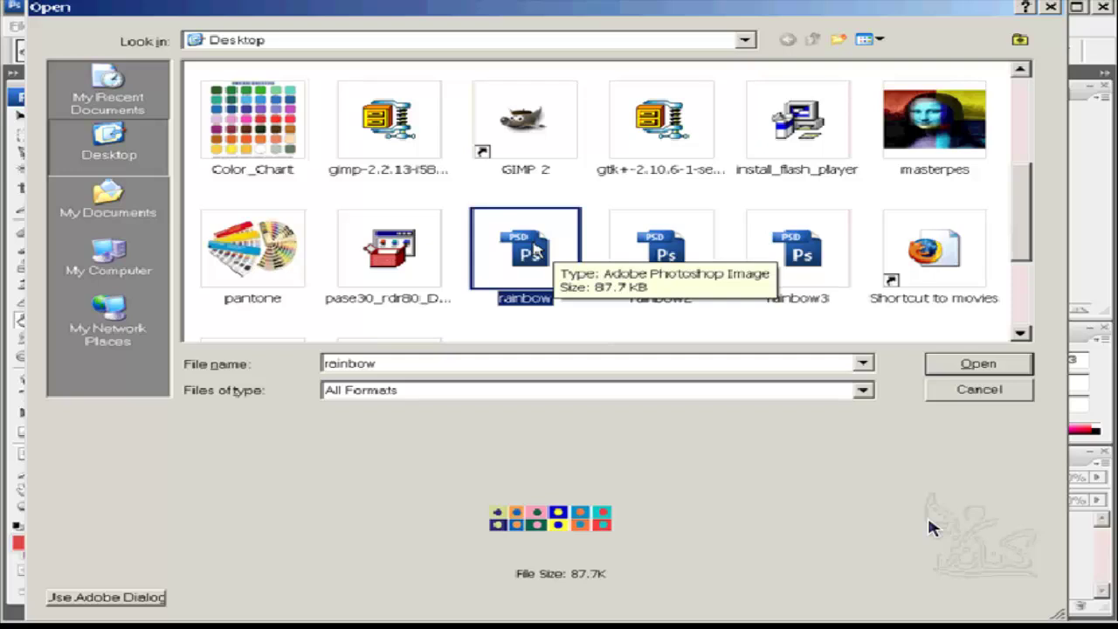
{"action": "left_click", "coordinate": [666, 254]}
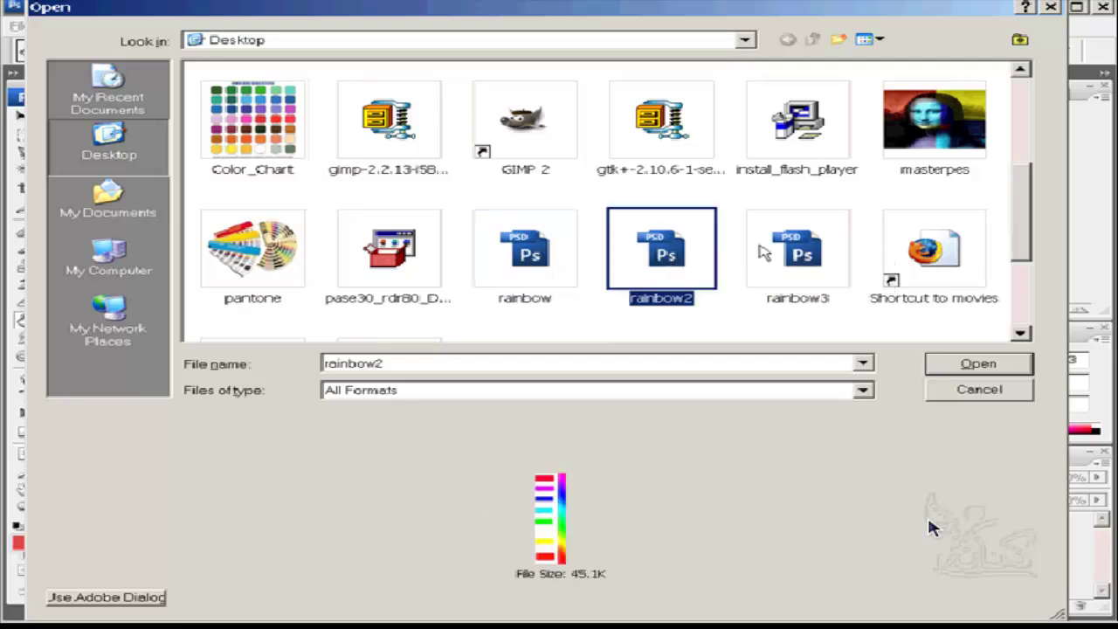
{"action": "left_click", "coordinate": [796, 251]}
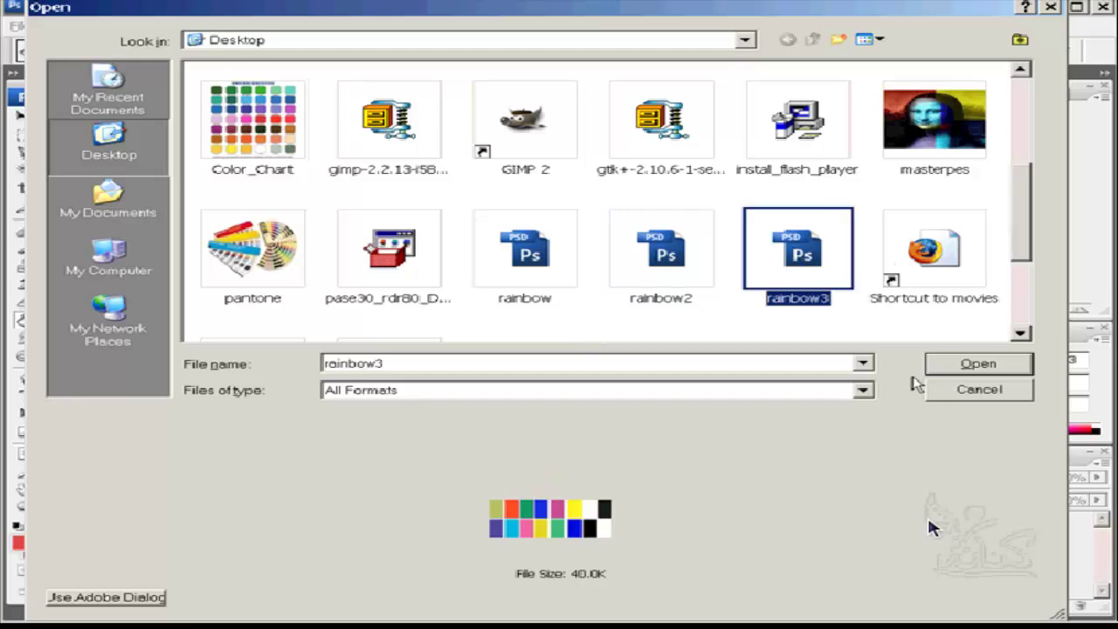
Step: Open rainbow3.psd and drag its window toward the centre of the workspace
{"action": "key", "text": "Return"}
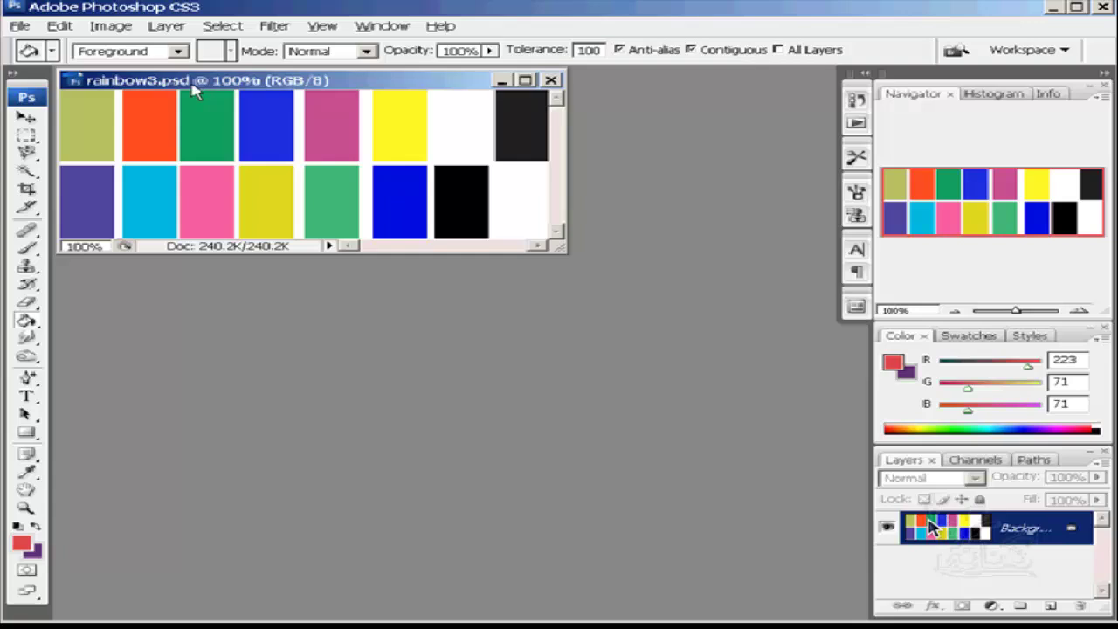
{"action": "mouse_move", "coordinate": [194, 91]}
{"action": "left_mouse_down"}
{"action": "mouse_move", "coordinate": [453, 119]}
{"action": "mouse_move", "coordinate": [541, 154]}
{"action": "left_mouse_up"}
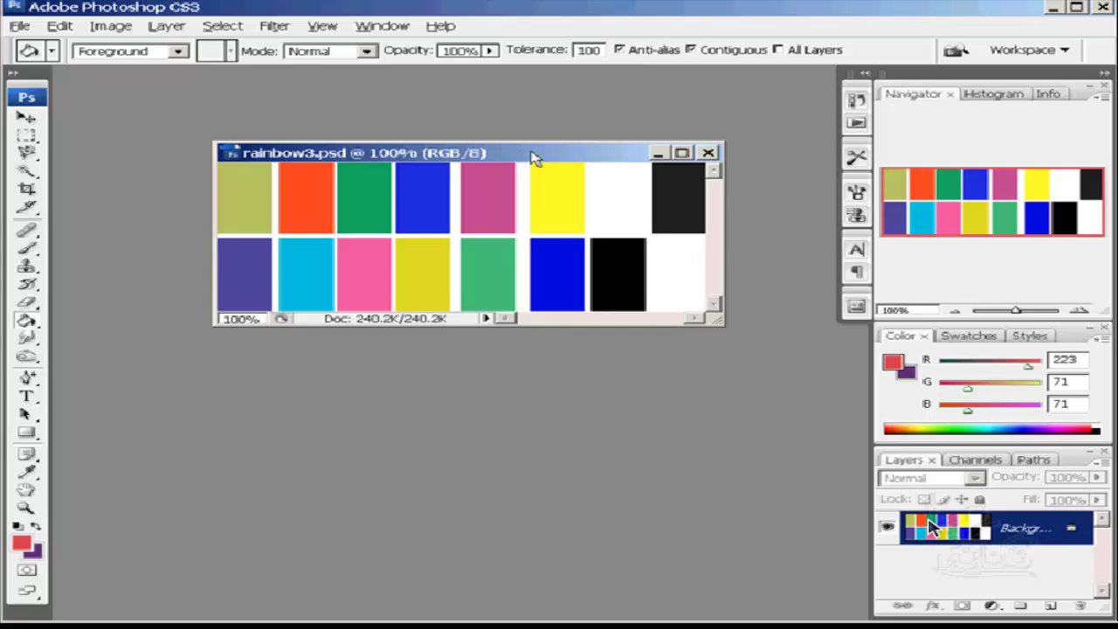
{"action": "left_click_drag", "start_coordinate": [535, 158], "coordinate": [537, 151]}
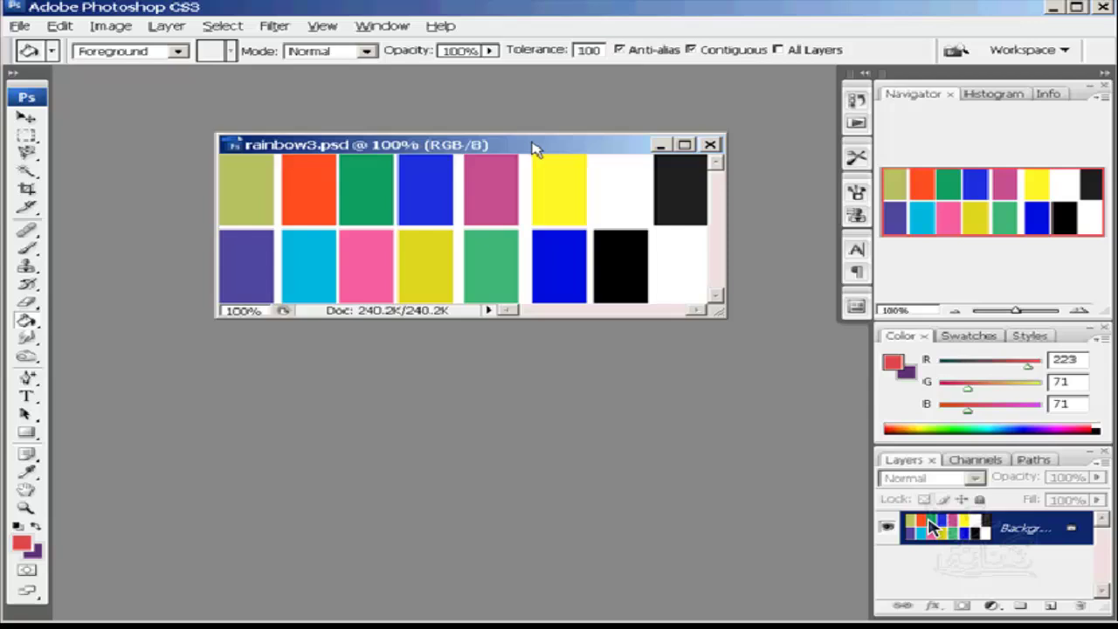
Step: Close rainbow3.psd and bring up the Open dialog in Thumbnails view
{"action": "left_click", "coordinate": [710, 145]}
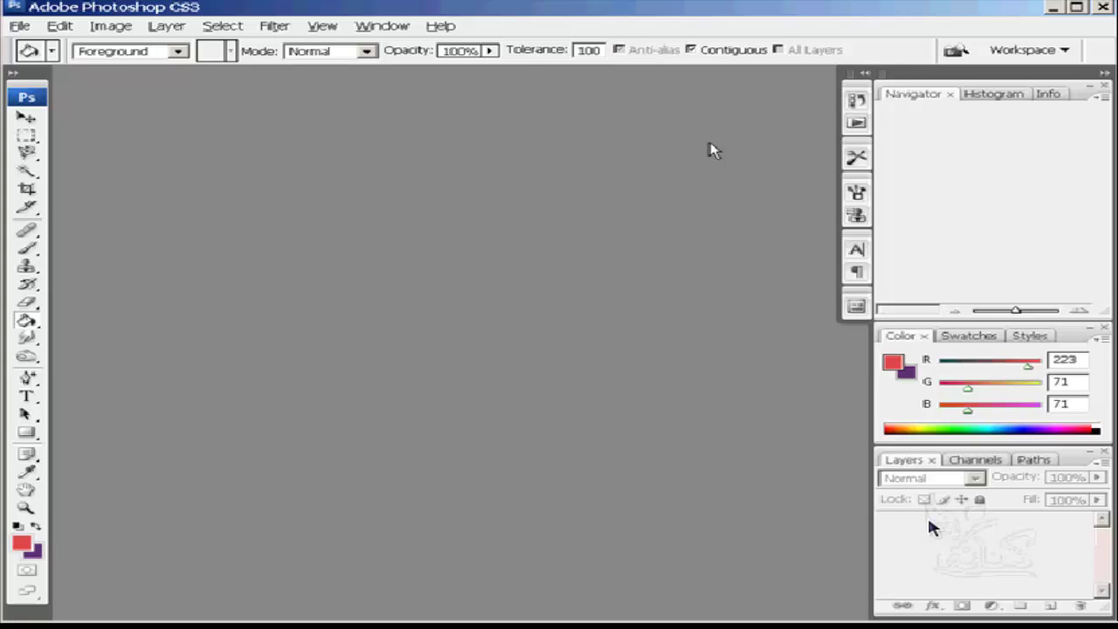
{"action": "left_click", "coordinate": [23, 28]}
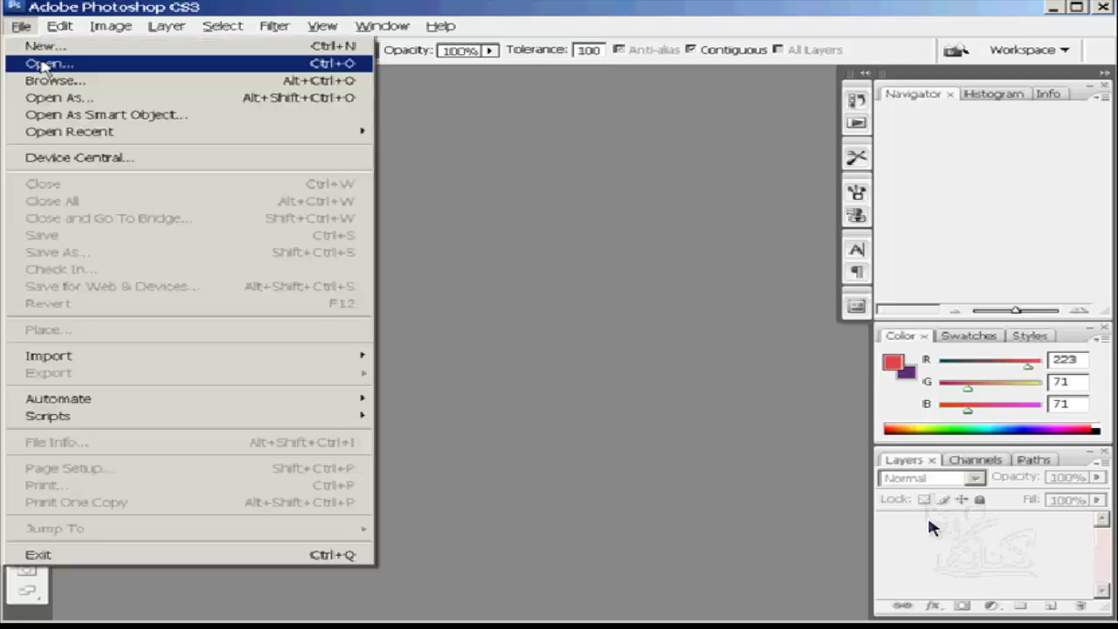
{"action": "left_click", "coordinate": [43, 68]}
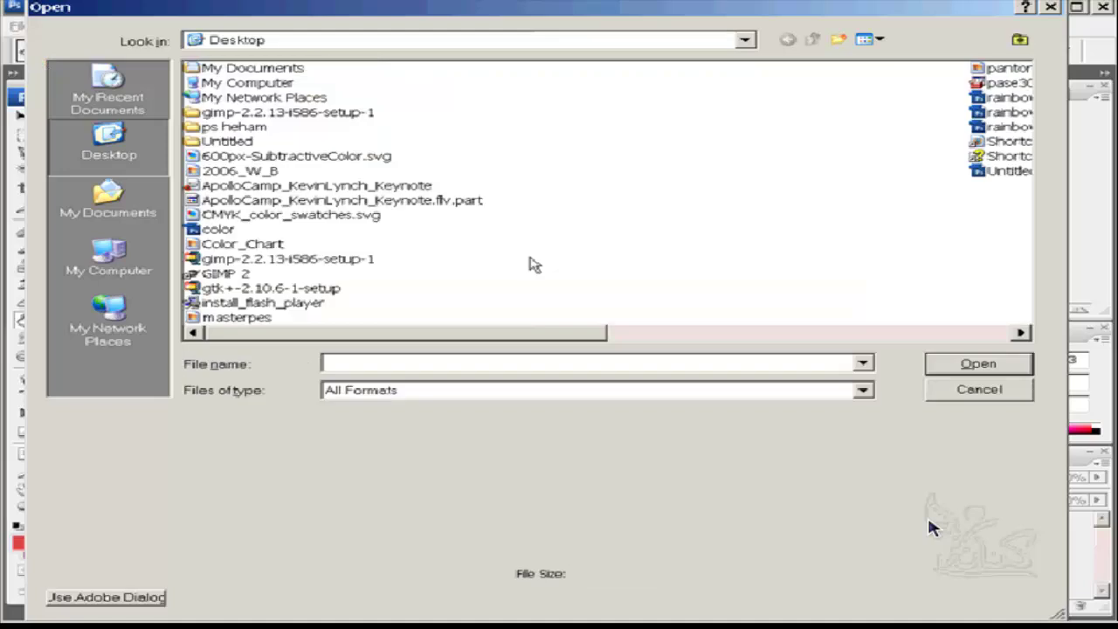
{"action": "left_click", "coordinate": [877, 42]}
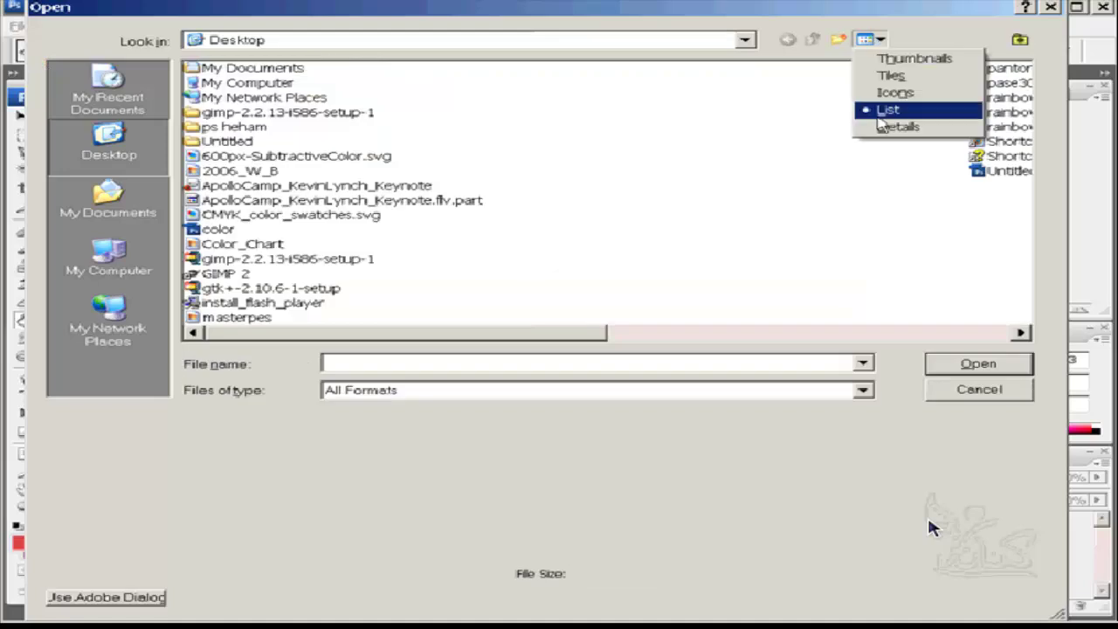
{"action": "left_click", "coordinate": [882, 62]}
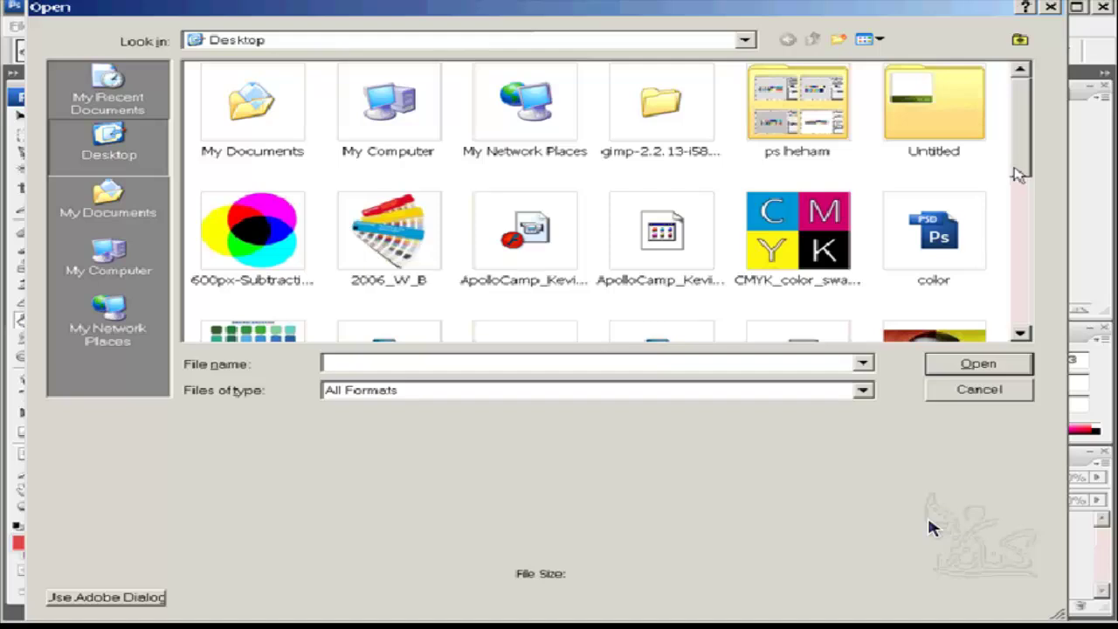
Step: Select and open the masterpes Mona Lisa image
{"action": "left_click", "coordinate": [957, 228]}
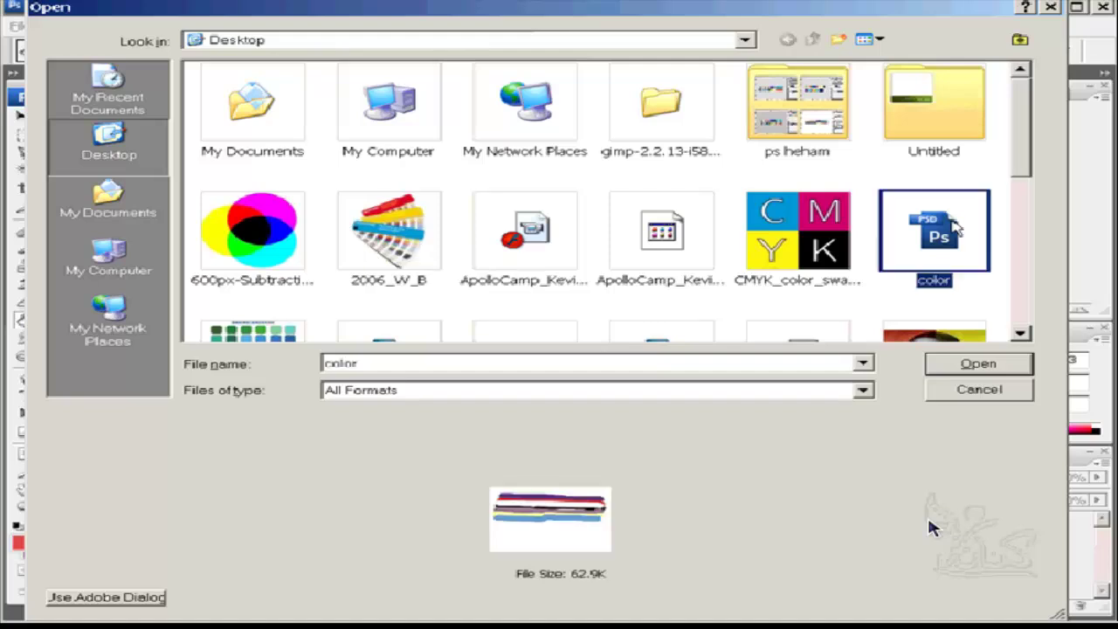
{"action": "left_click", "coordinate": [1019, 197]}
{"action": "scroll", "coordinate": [955, 240], "scroll_direction": "down", "scroll_amount": 1}
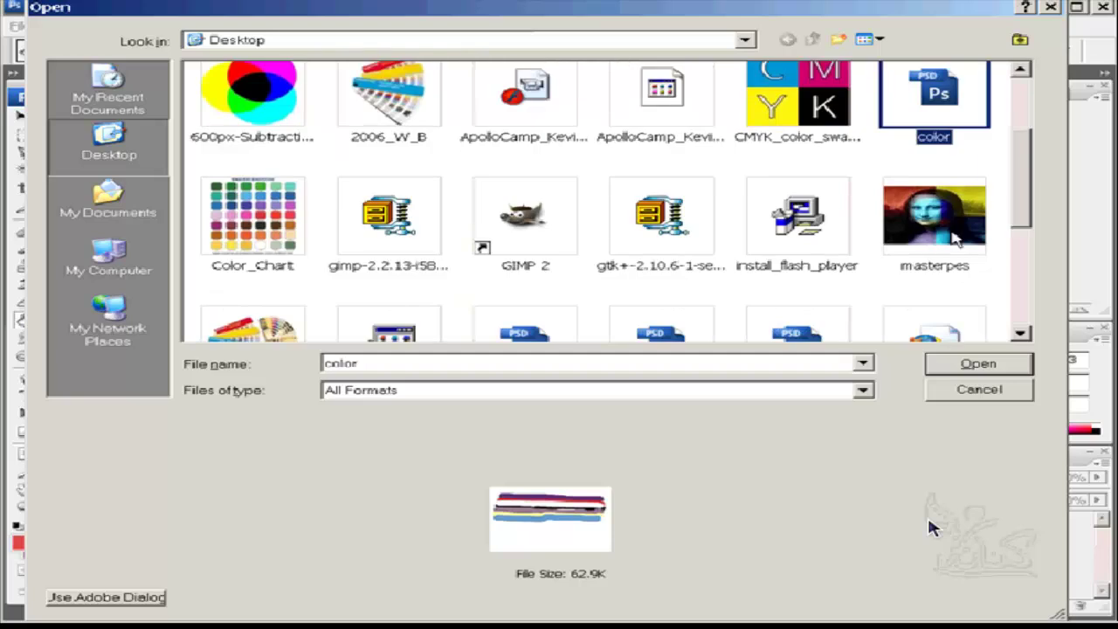
{"action": "left_click", "coordinate": [917, 223]}
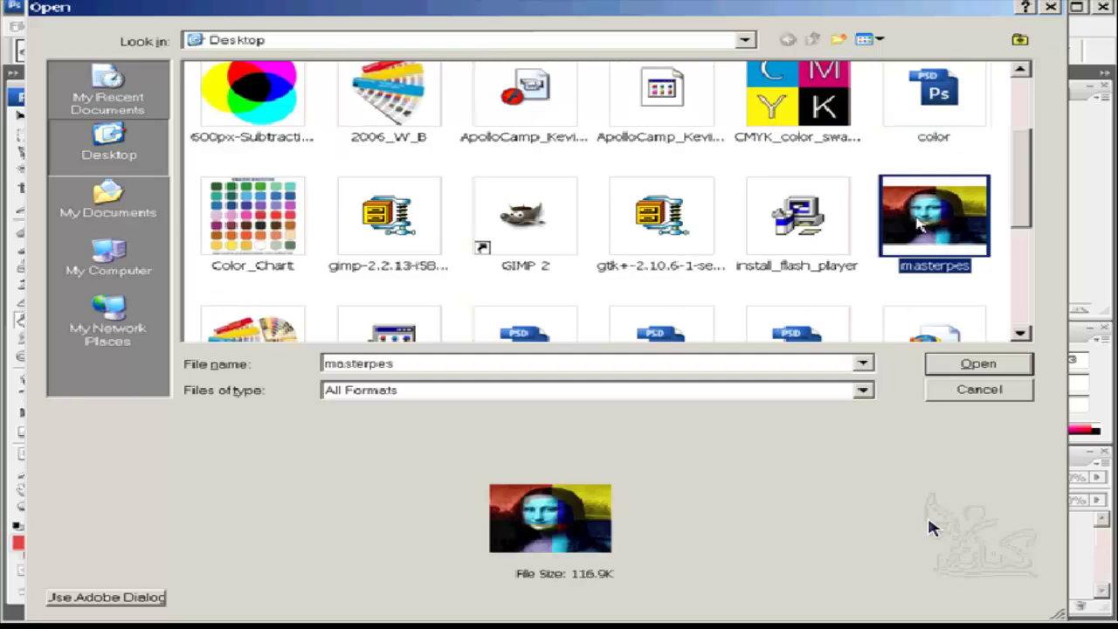
{"action": "left_click", "coordinate": [952, 385]}
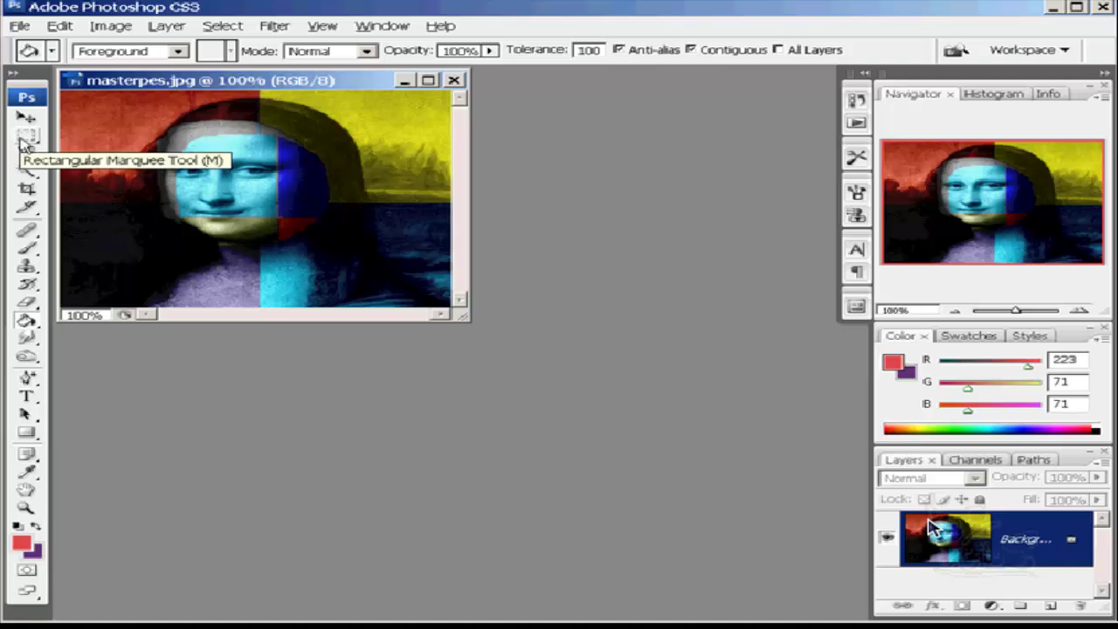
Step: Drag a Rectangular Marquee selection over the narrow strip at the image's right edge
{"action": "left_click", "coordinate": [24, 140]}
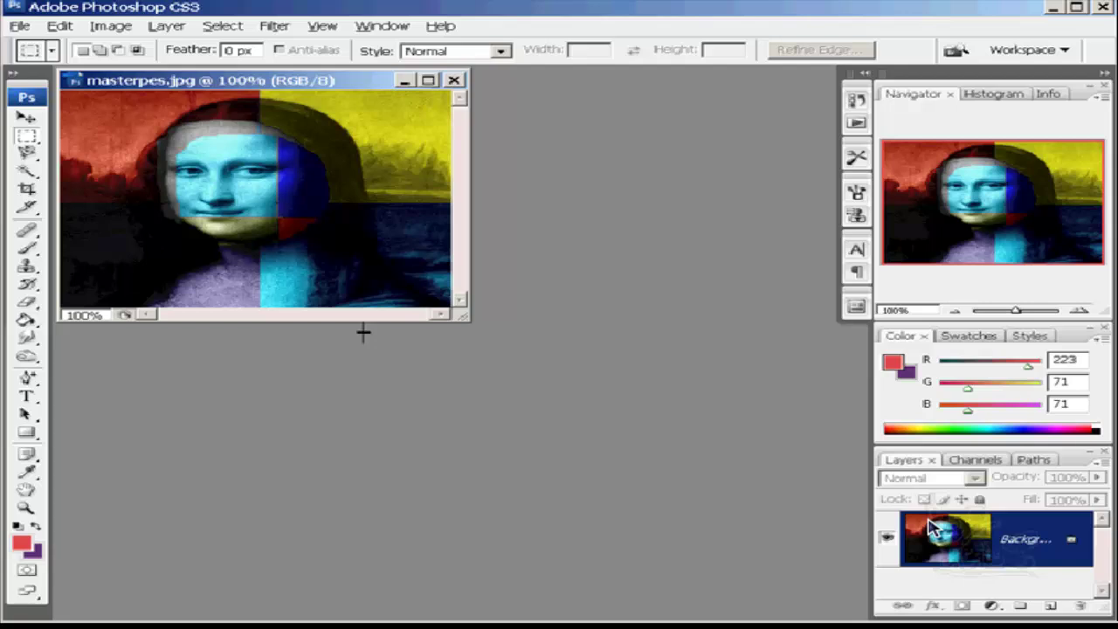
{"action": "left_click_drag", "start_coordinate": [398, 91], "coordinate": [472, 342]}
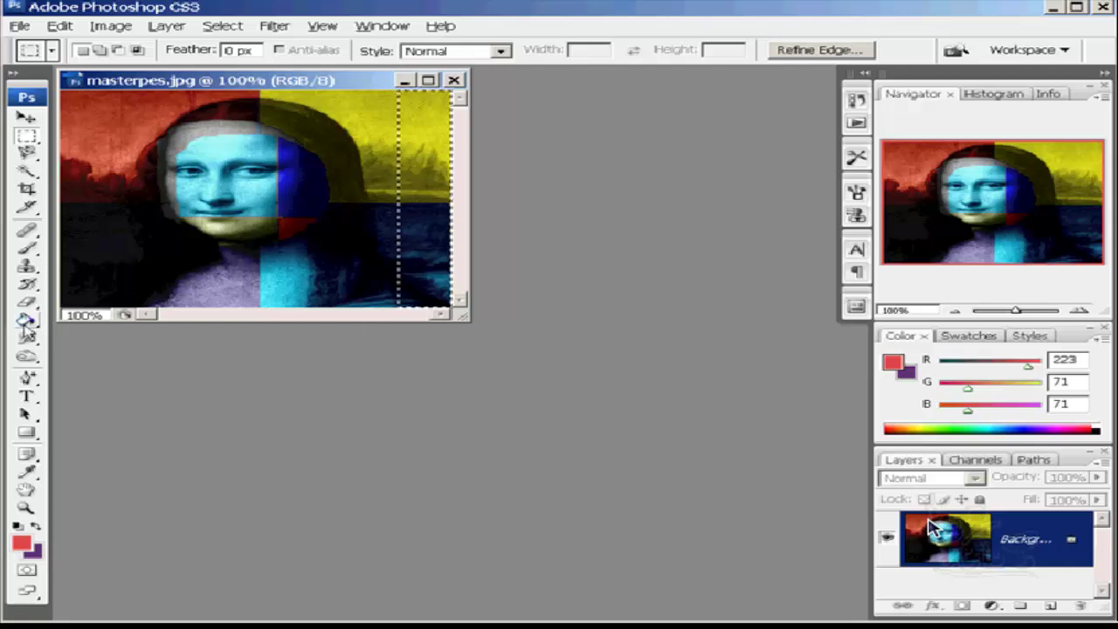
Step: Fill the strip's yellow areas red with the Paint Bucket, then close masterpes.jpg without saving
{"action": "key", "text": "g"}
{"action": "left_click", "coordinate": [401, 173]}
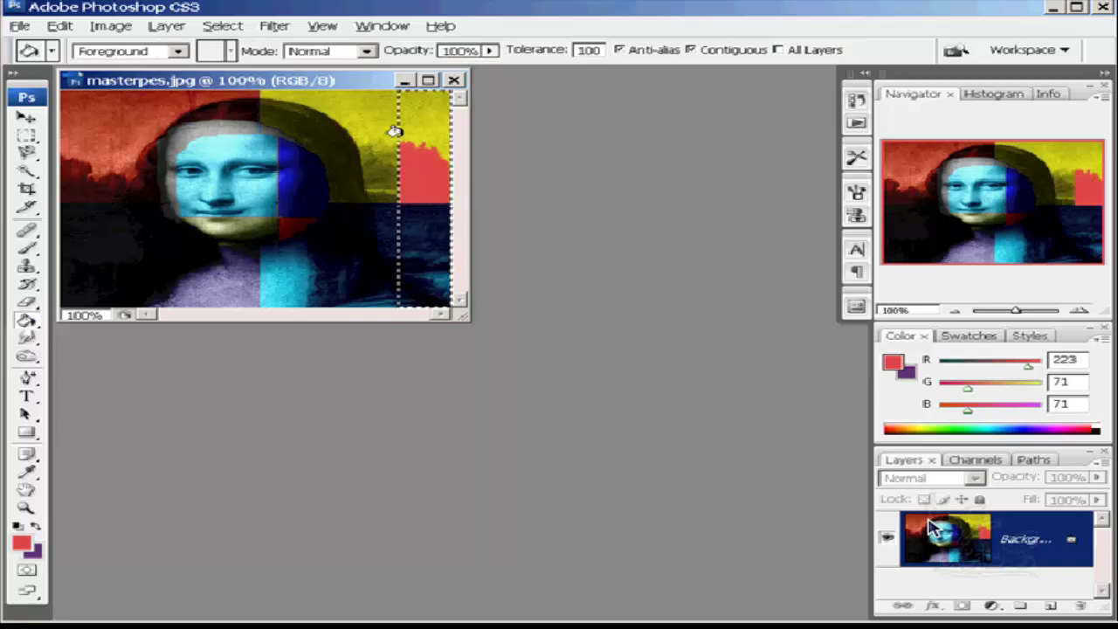
{"action": "left_click", "coordinate": [400, 131]}
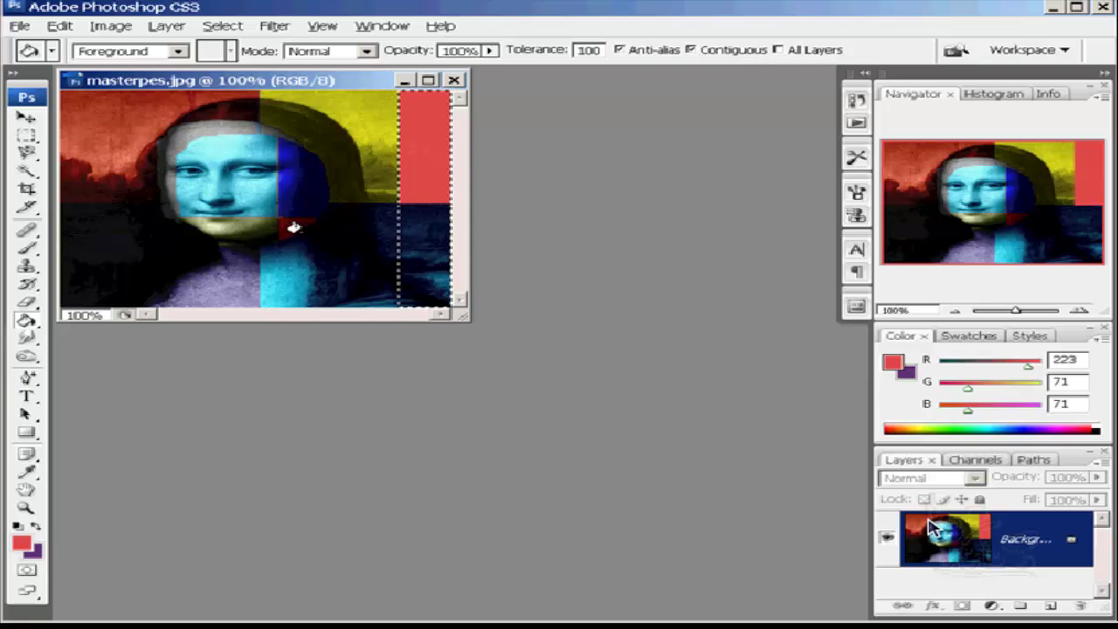
{"action": "left_click", "coordinate": [455, 81]}
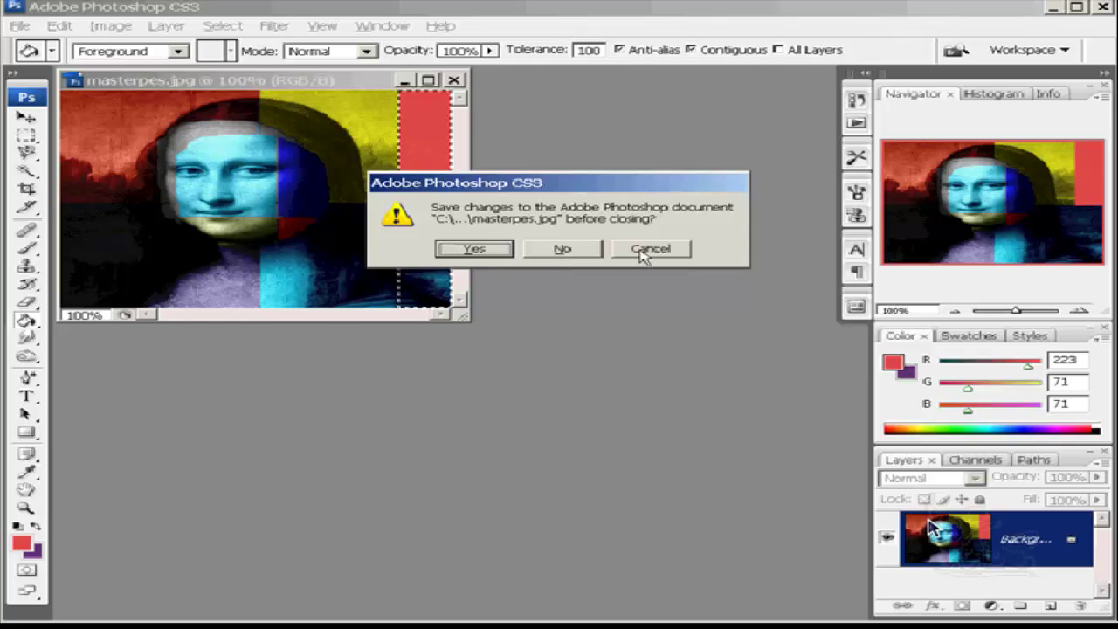
{"action": "left_click", "coordinate": [563, 250]}
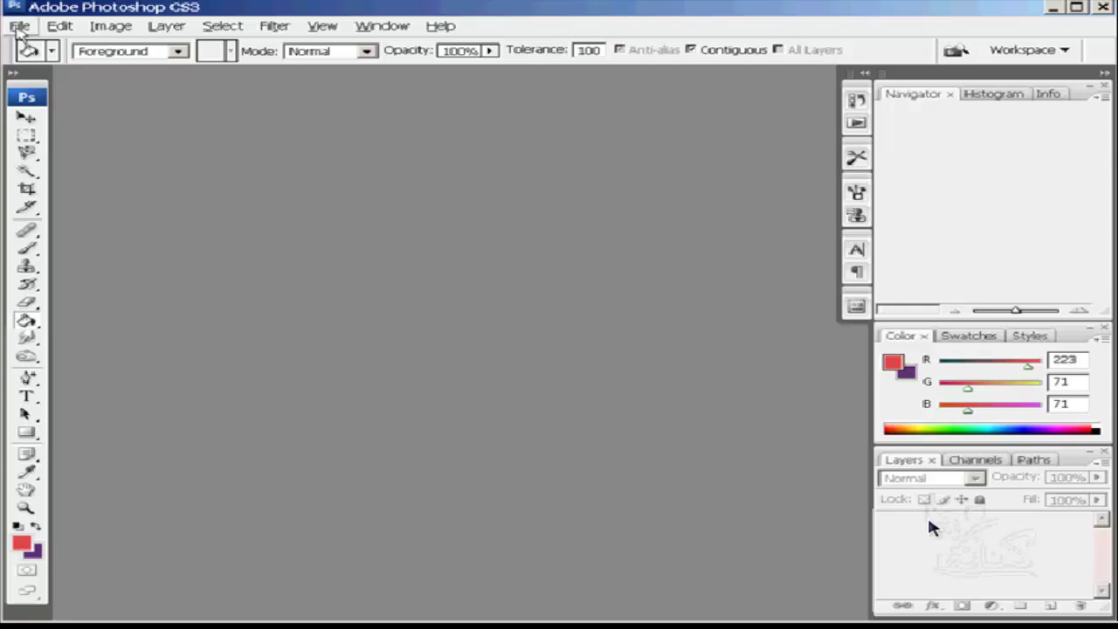
Step: Reopen masterpes.jpg from the File > Open Recent list
{"action": "left_click", "coordinate": [19, 27]}
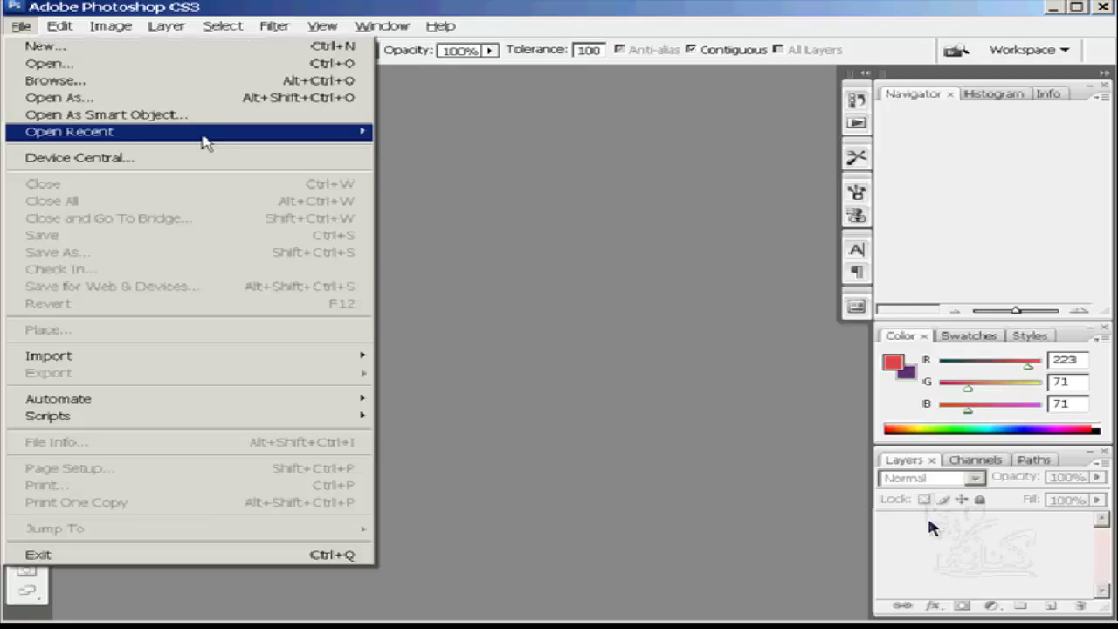
{"action": "mouse_move", "coordinate": [70, 131]}
{"action": "left_click", "coordinate": [413, 134]}
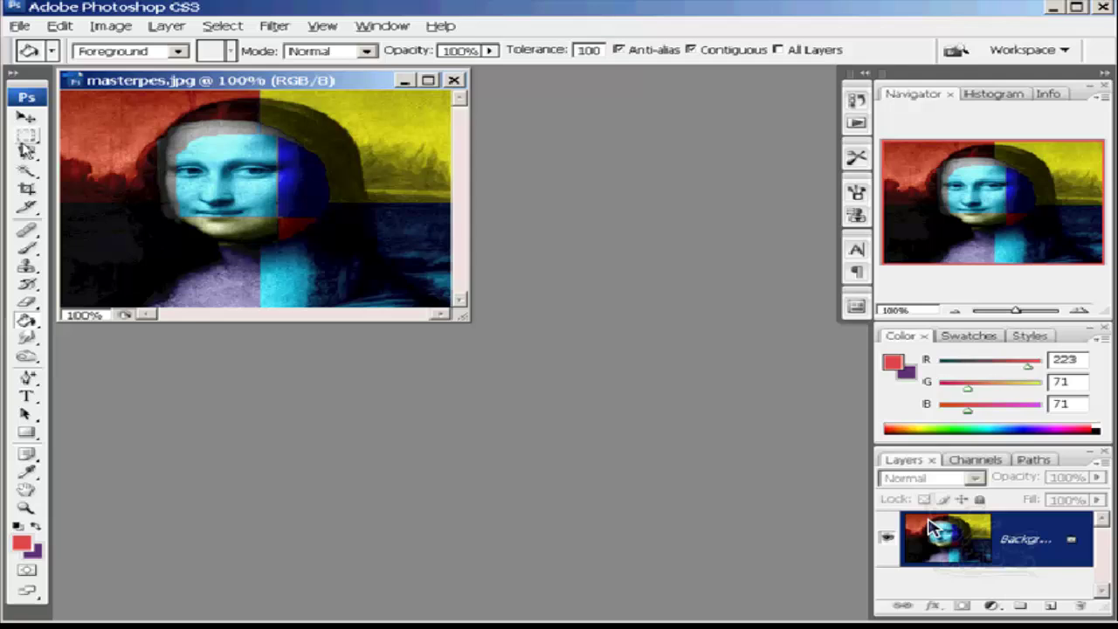
Step: Reselect the right-edge strip and fill its yellow and olive areas red with the Paint Bucket
{"action": "key", "text": "m"}
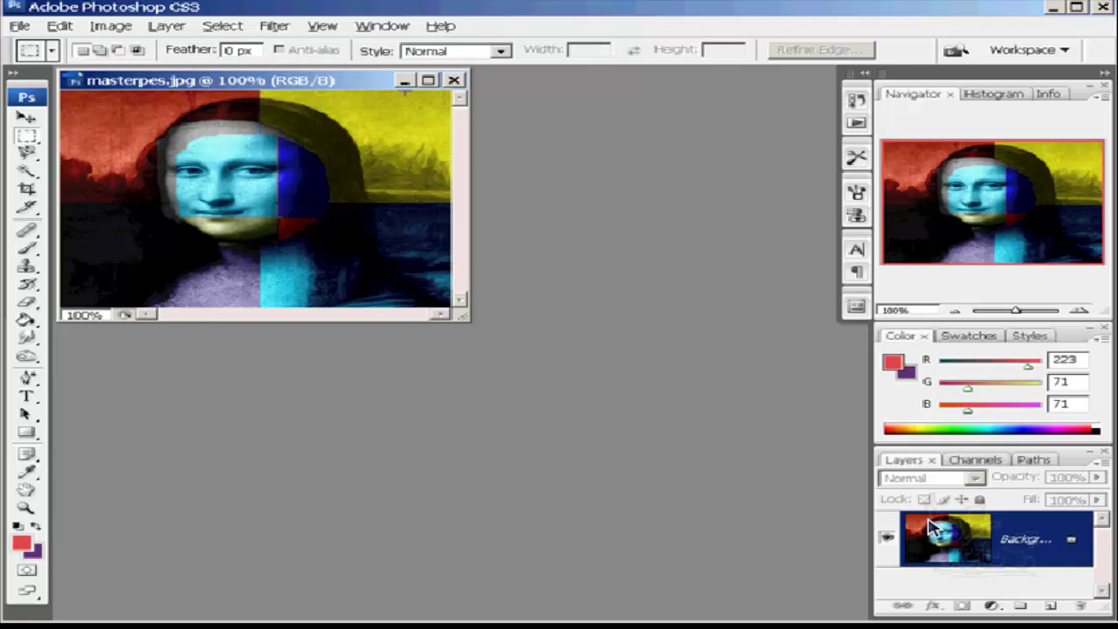
{"action": "left_click_drag", "start_coordinate": [404, 91], "coordinate": [455, 312]}
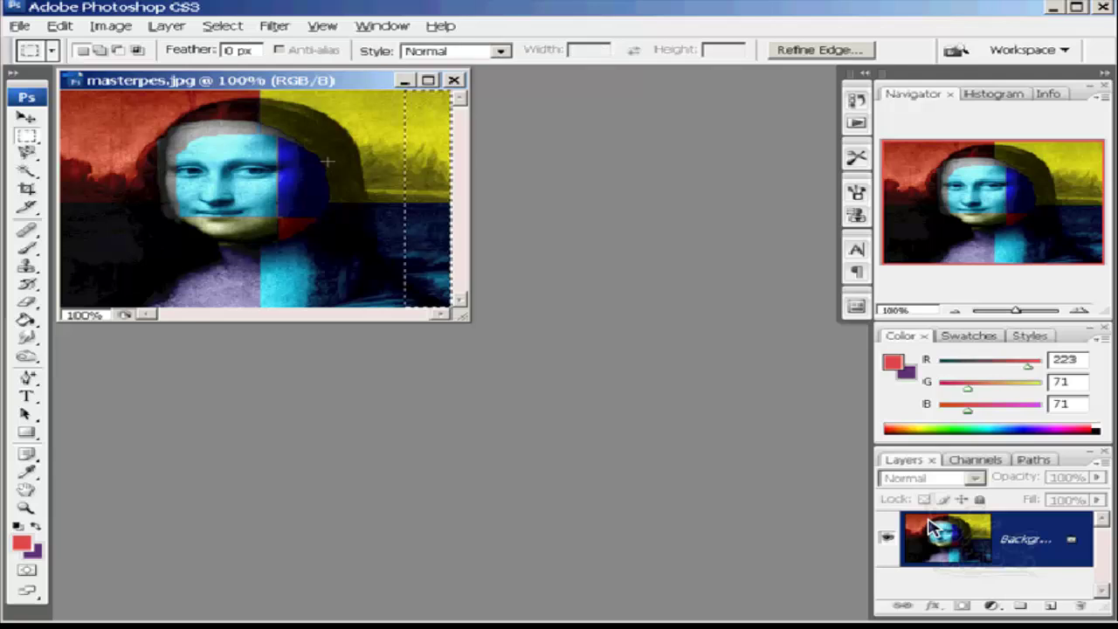
{"action": "left_click", "coordinate": [26, 321]}
{"action": "left_click", "coordinate": [417, 161]}
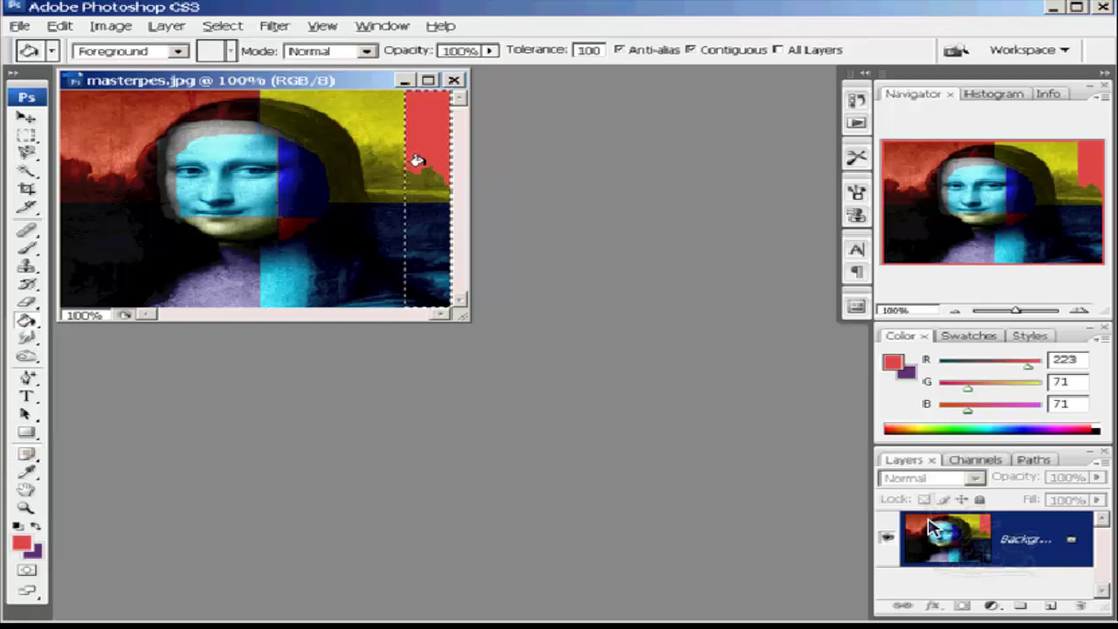
{"action": "left_click", "coordinate": [421, 179]}
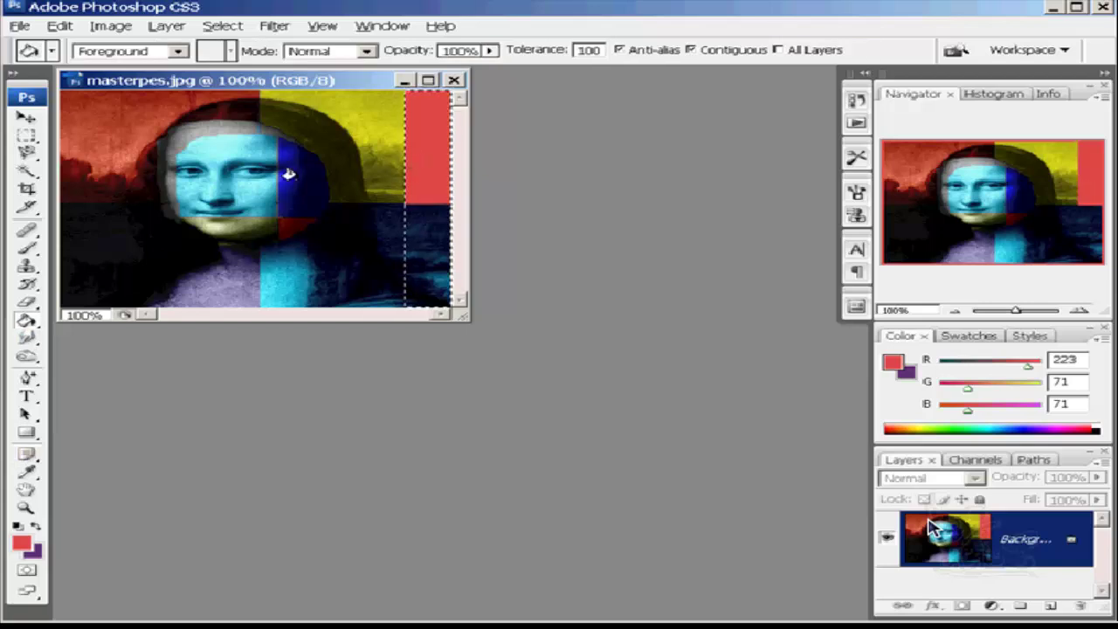
Step: Close masterpes.jpg, answering Yes to save the changes
{"action": "left_click", "coordinate": [455, 80]}
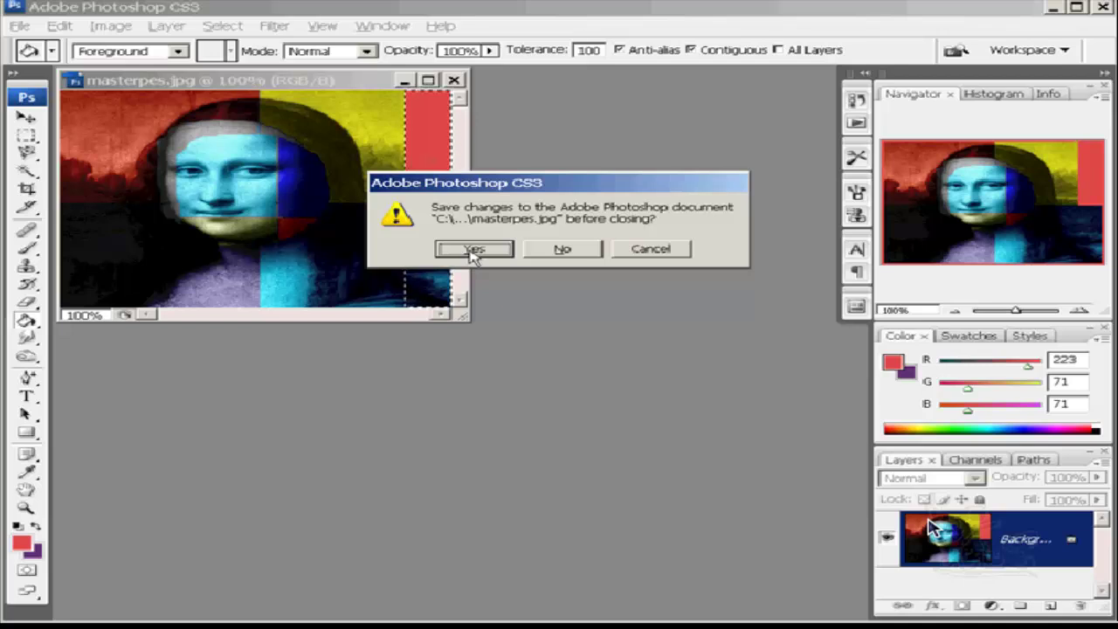
{"action": "left_click", "coordinate": [473, 251]}
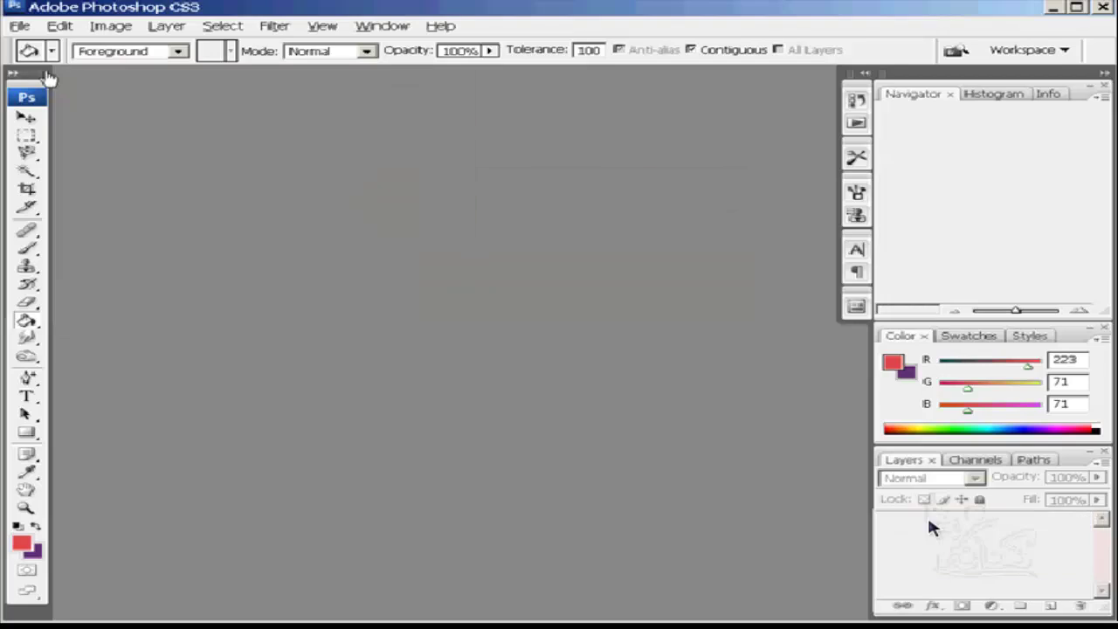
Step: Clear the Open Recent file list and reopen the File menu to confirm
{"action": "left_click", "coordinate": [19, 28]}
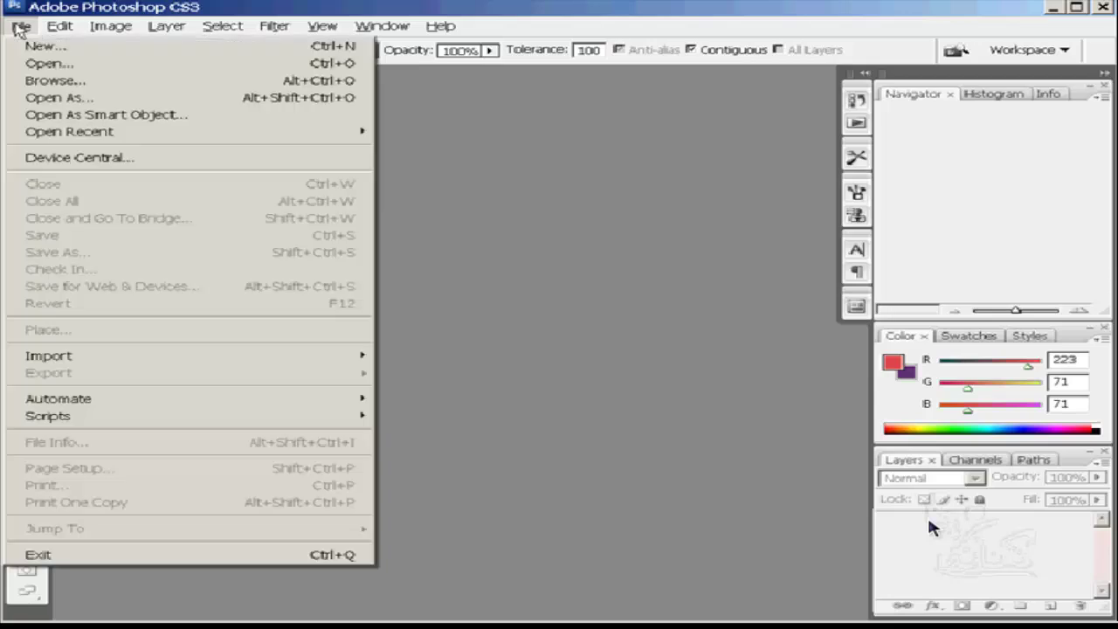
{"action": "mouse_move", "coordinate": [187, 131]}
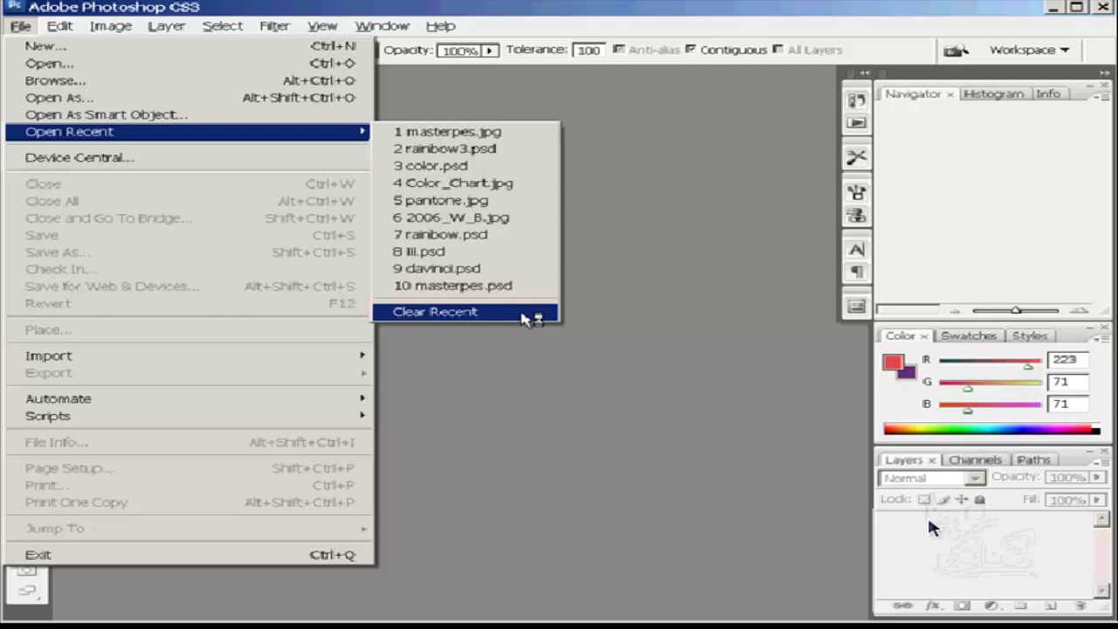
{"action": "left_click", "coordinate": [521, 314]}
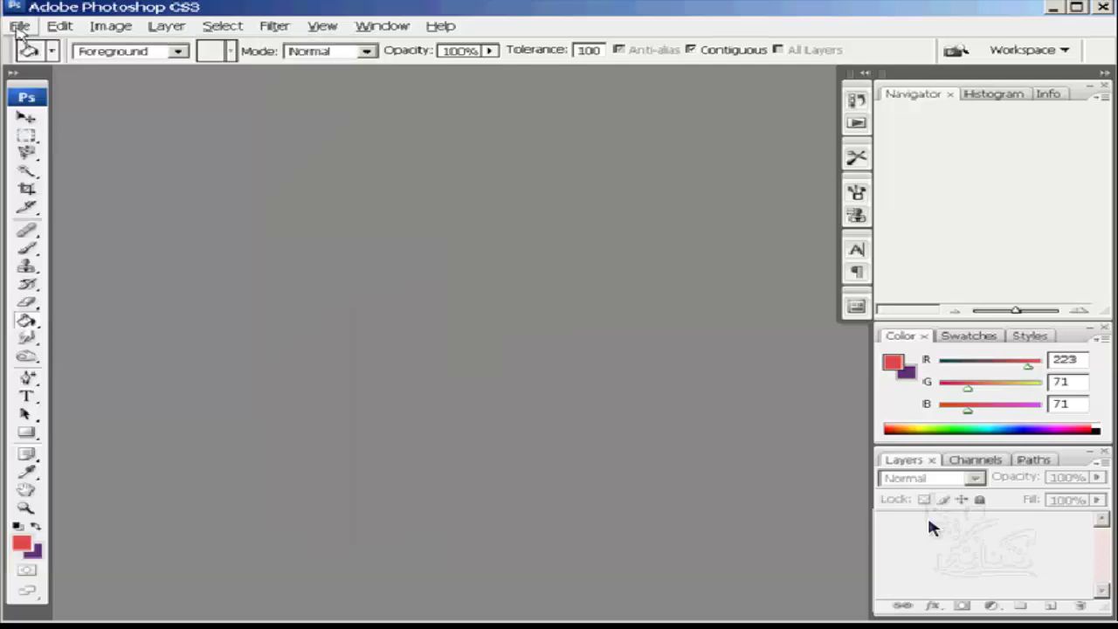
{"action": "left_click", "coordinate": [20, 27]}
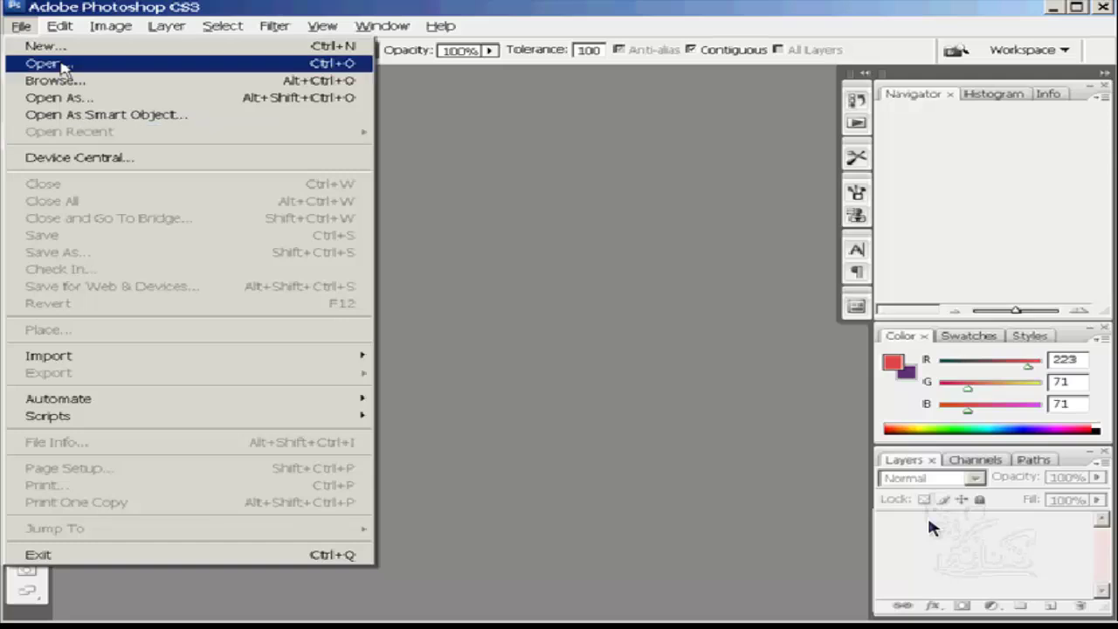
Step: Reopen masterpes from the Desktop, browsing the files as thumbnails
{"action": "left_click", "coordinate": [62, 64]}
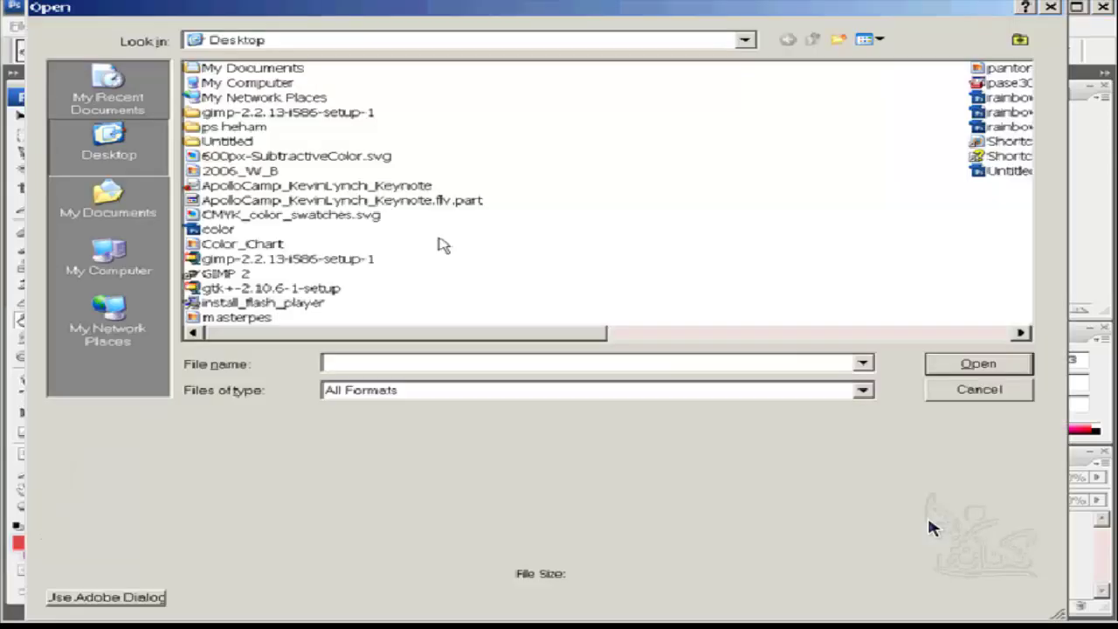
{"action": "left_click", "coordinate": [879, 44]}
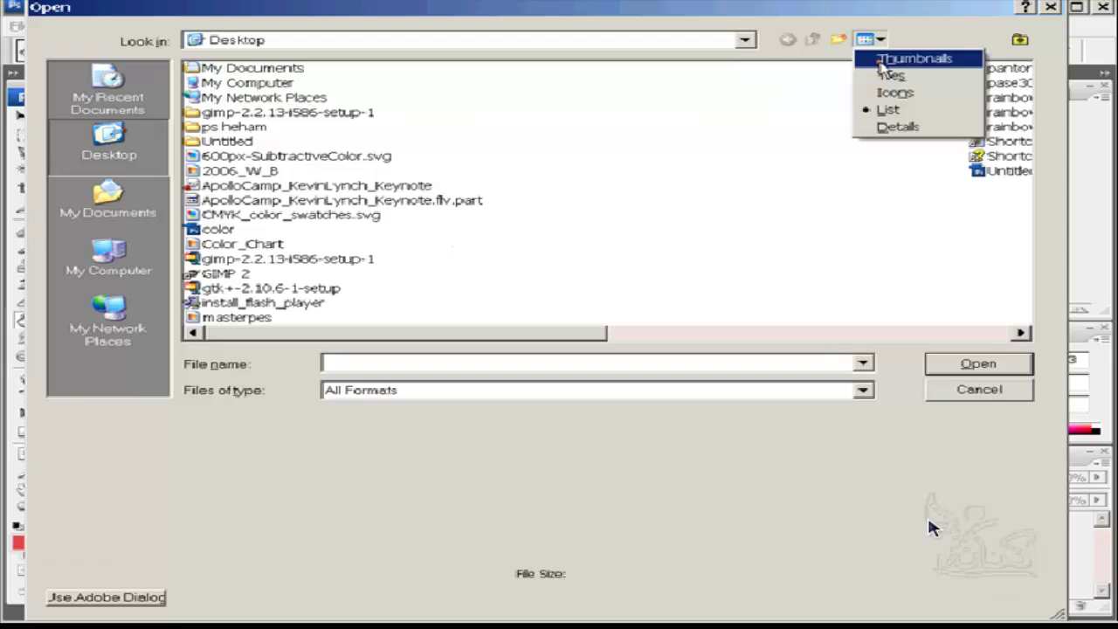
{"action": "left_click", "coordinate": [880, 61]}
{"action": "left_click_drag", "start_coordinate": [1028, 141], "coordinate": [934, 218]}
{"action": "left_click", "coordinate": [934, 219]}
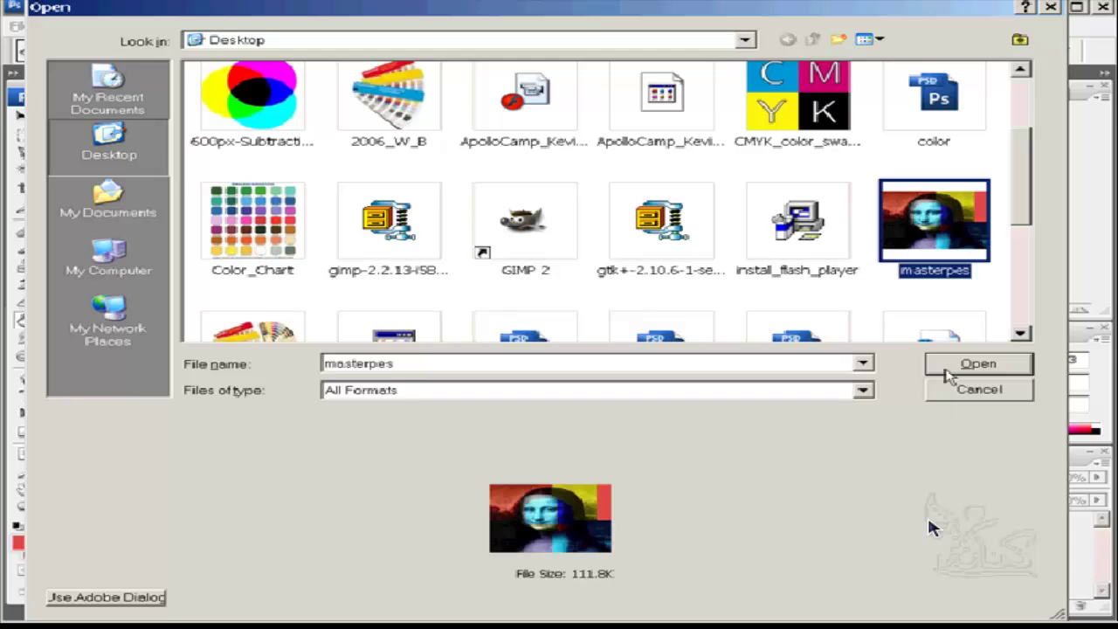
{"action": "left_click", "coordinate": [946, 371]}
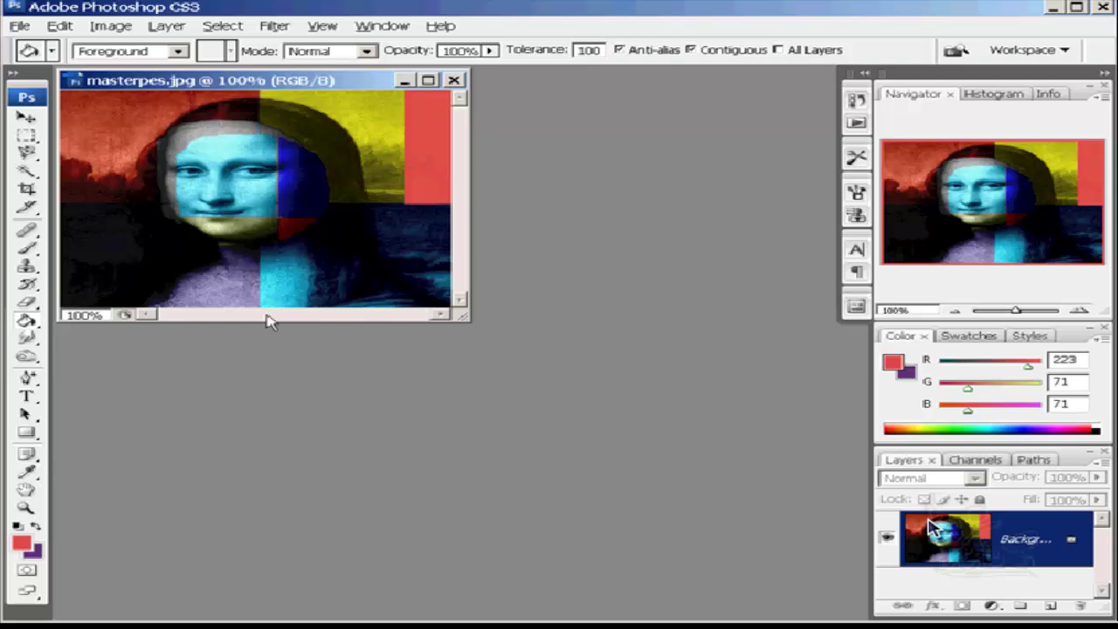
Step: Magic-wand select the red right-edge strip, fill it with the purple background colour, then deselect
{"action": "left_click", "coordinate": [27, 172]}
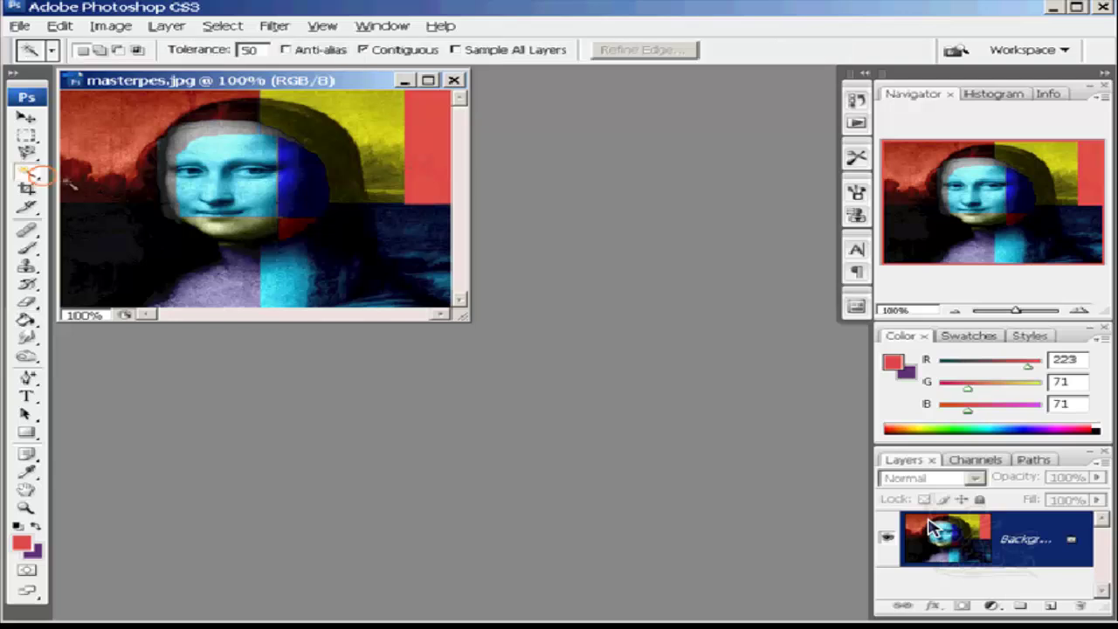
{"action": "left_click", "coordinate": [418, 192]}
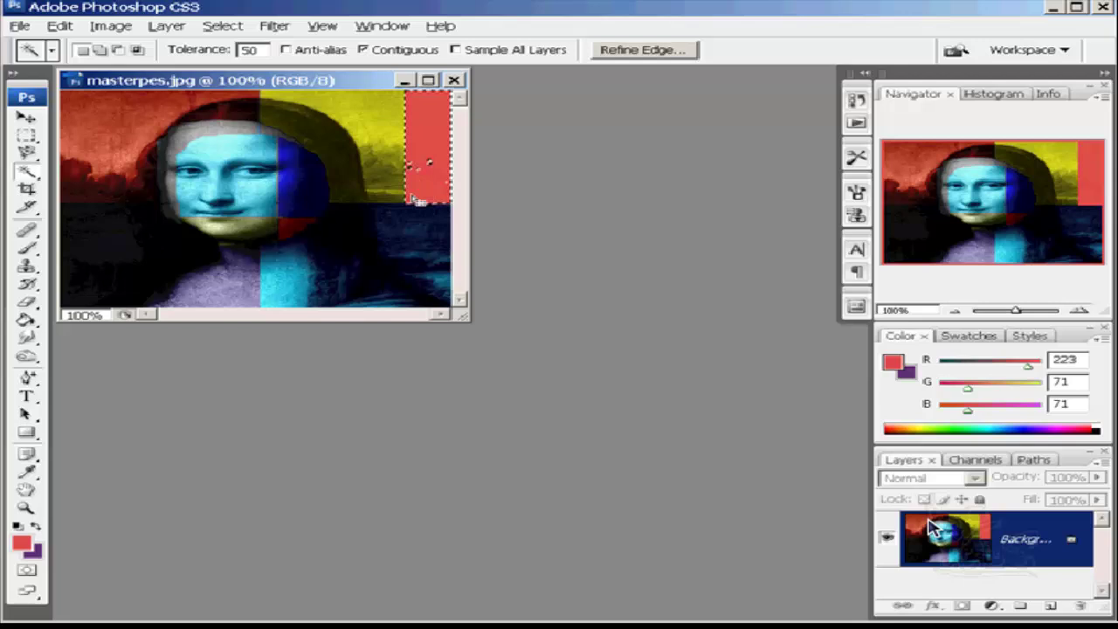
{"action": "key", "text": "ctrl+BackSpace"}
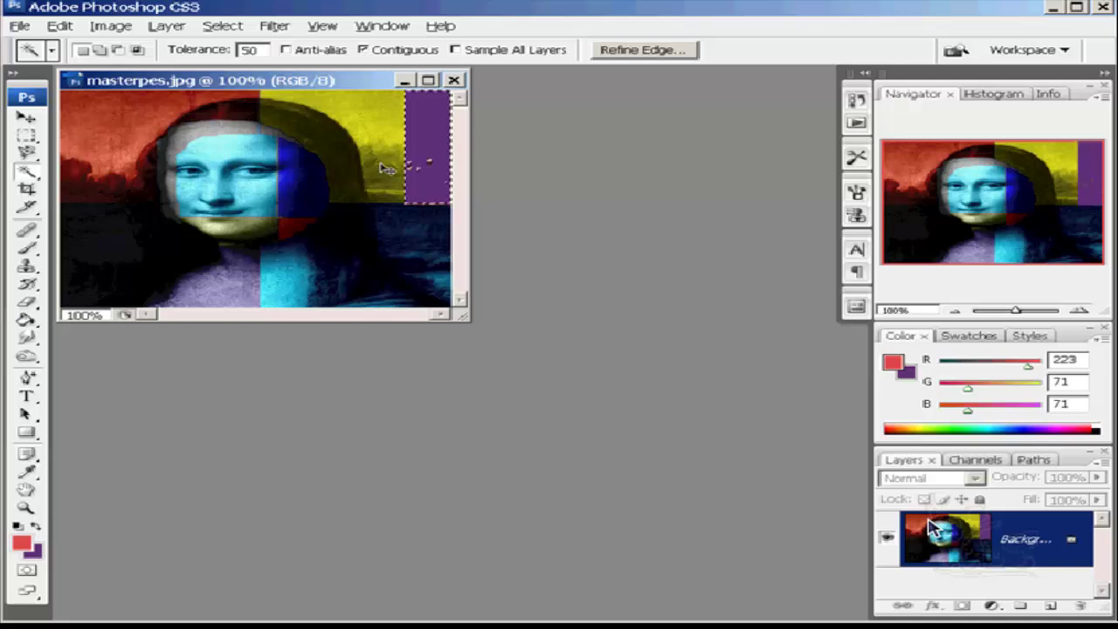
{"action": "key", "text": "ctrl+d"}
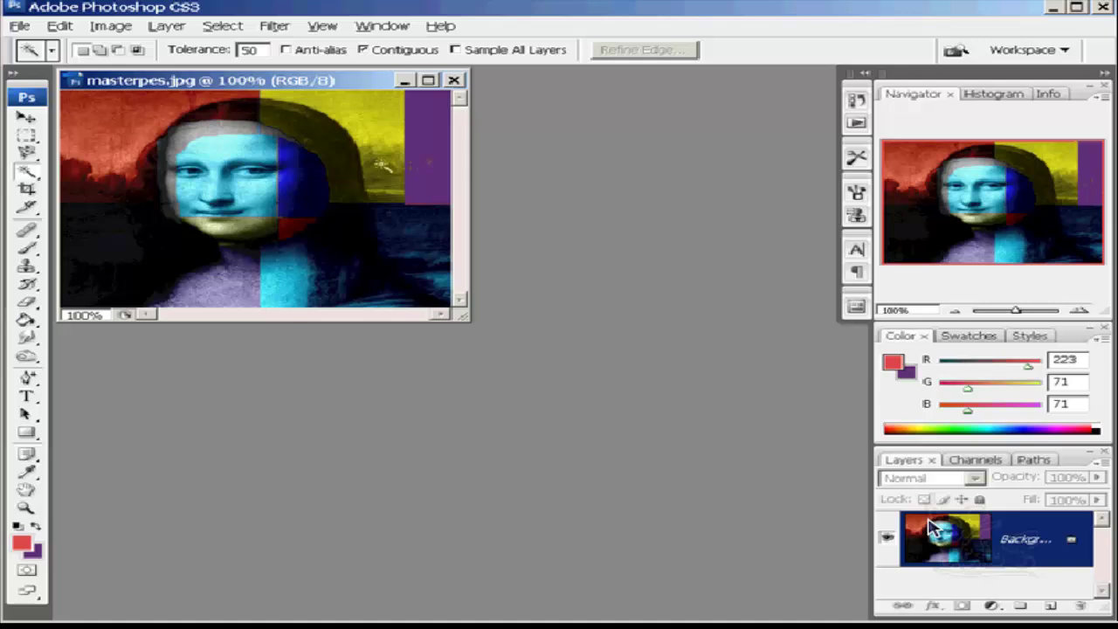
Step: Bring up Save As from the File menu for masterpes
{"action": "left_click", "coordinate": [21, 26]}
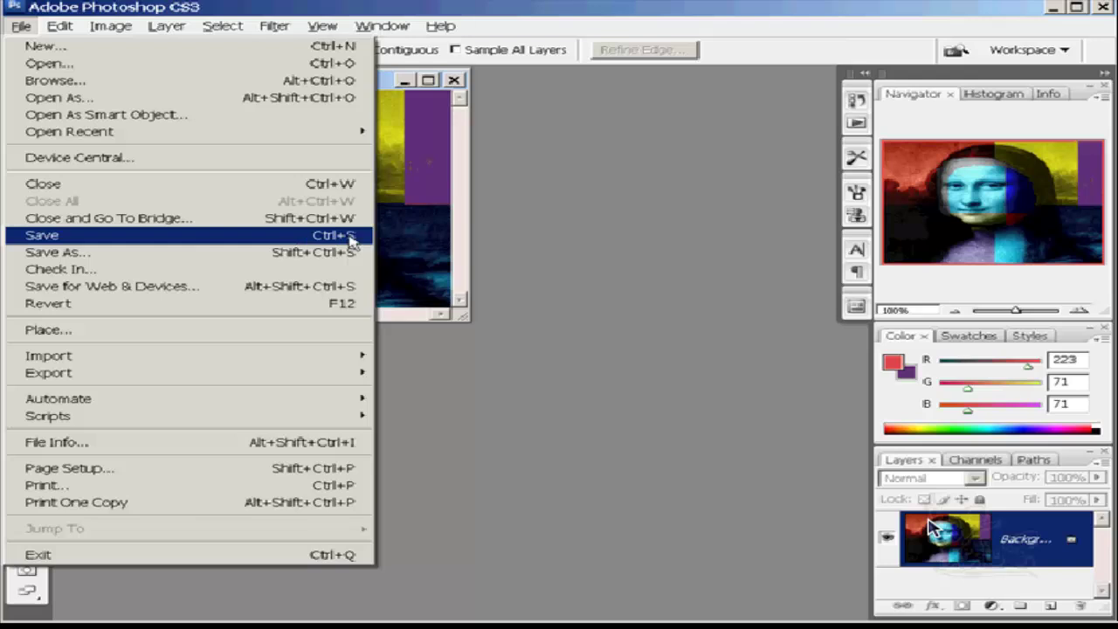
{"action": "left_click", "coordinate": [20, 26]}
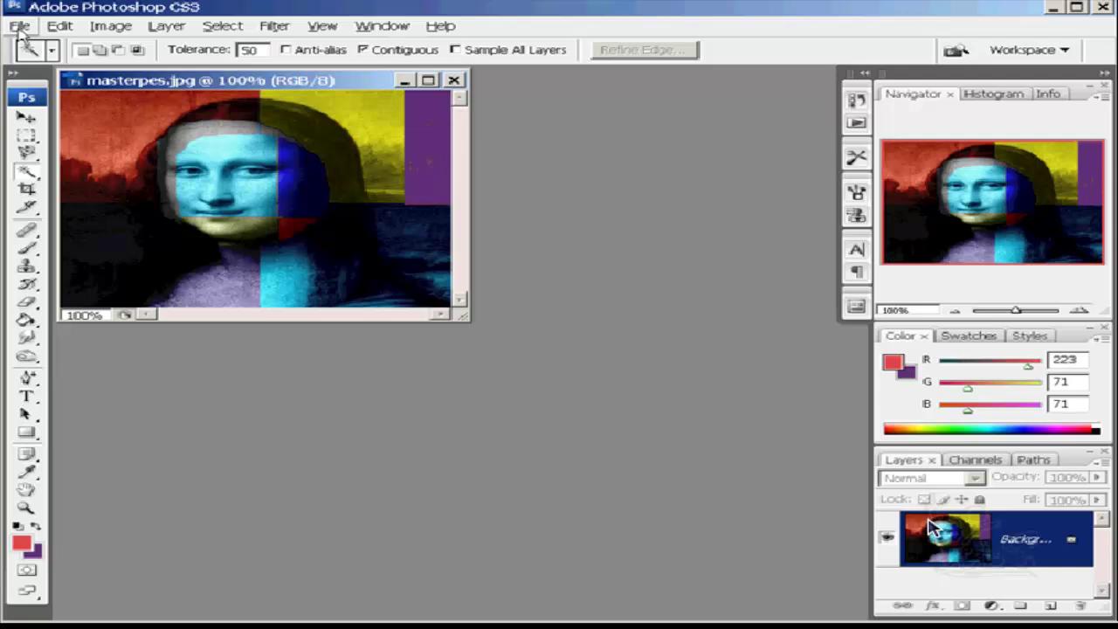
{"action": "left_click", "coordinate": [19, 27]}
{"action": "left_click", "coordinate": [157, 252]}
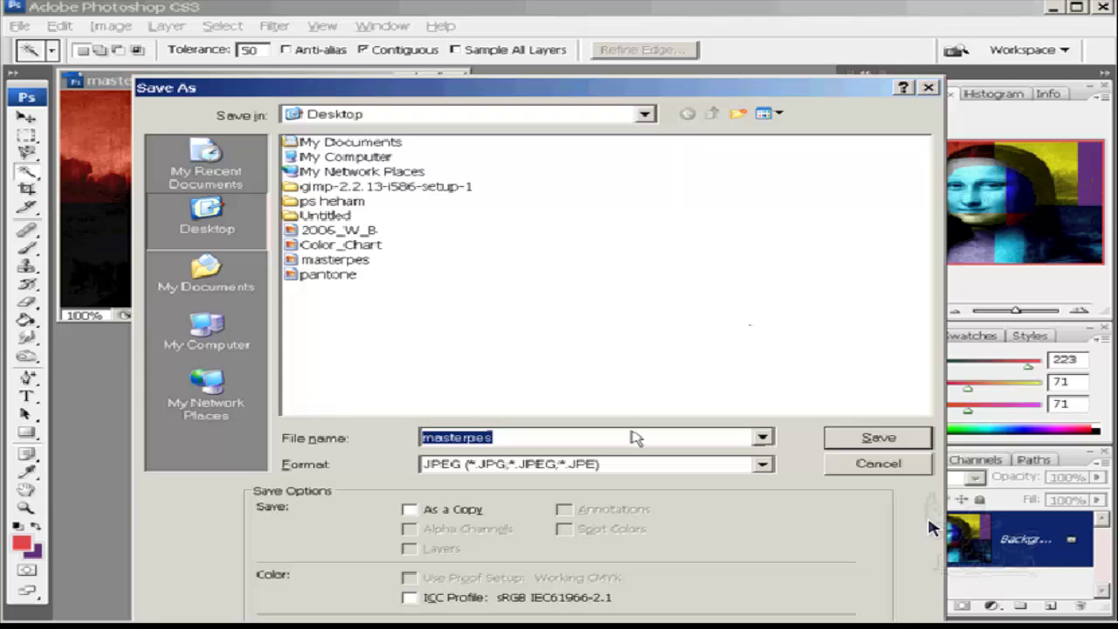
Step: Save the image as masterpes.psd in Photoshop (*.PSD;*.PDD) format
{"action": "left_click", "coordinate": [763, 466]}
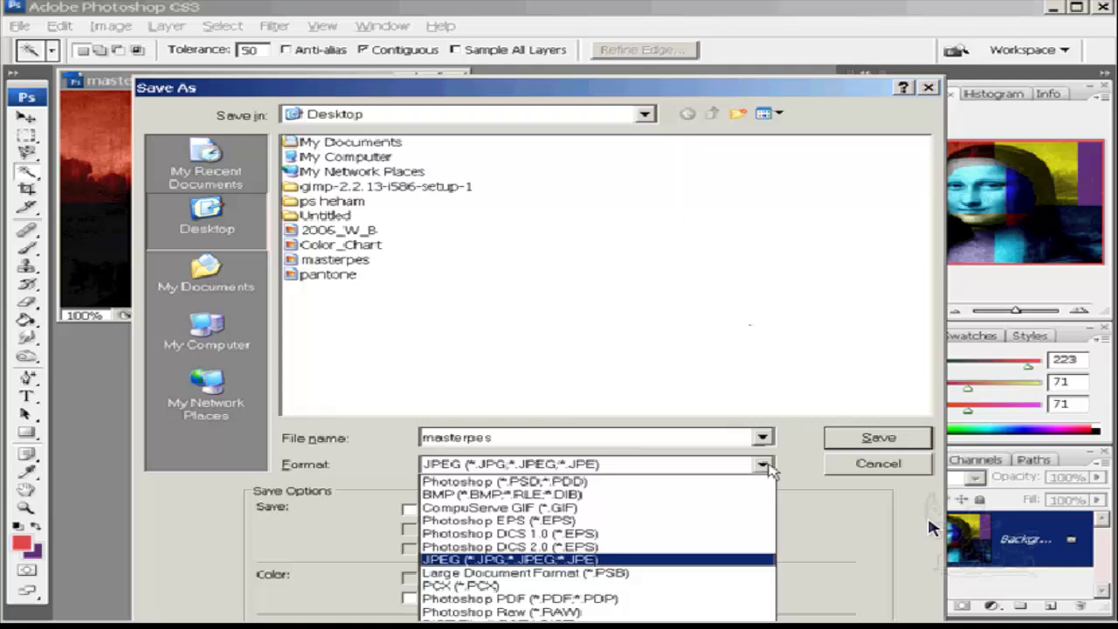
{"action": "left_click", "coordinate": [552, 482]}
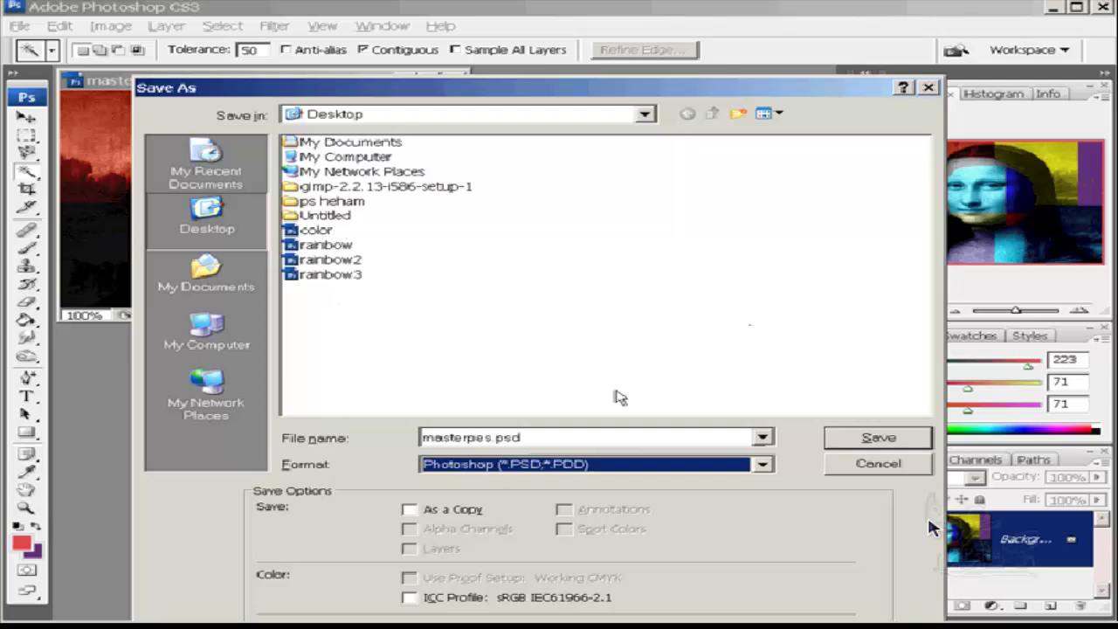
{"action": "left_click", "coordinate": [830, 443]}
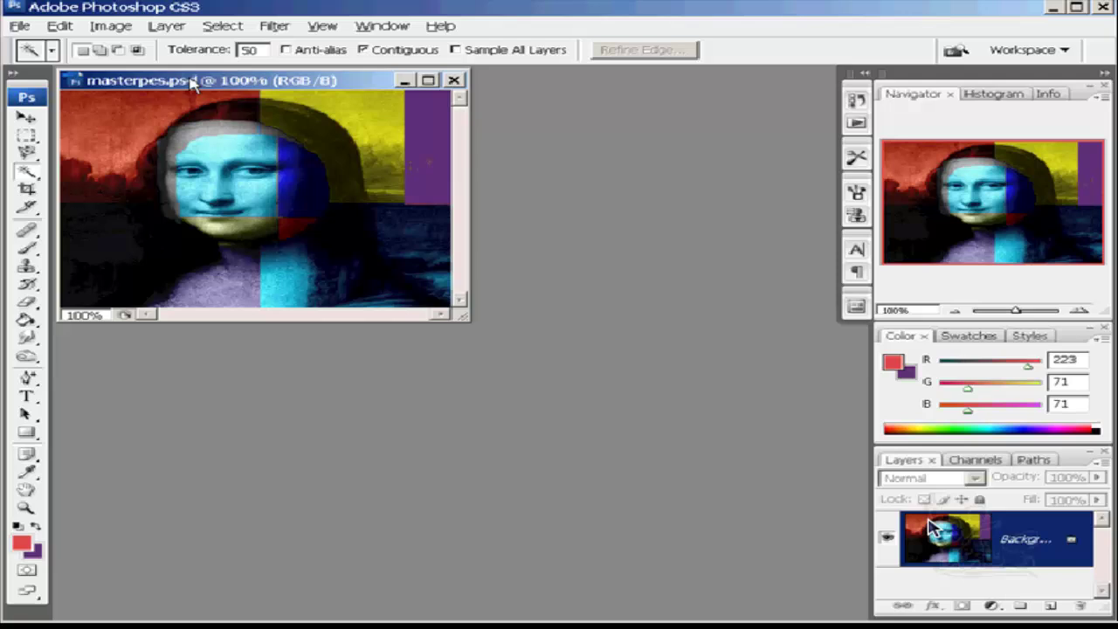
Step: Close the masterpes.psd document window
{"action": "left_click", "coordinate": [454, 80]}
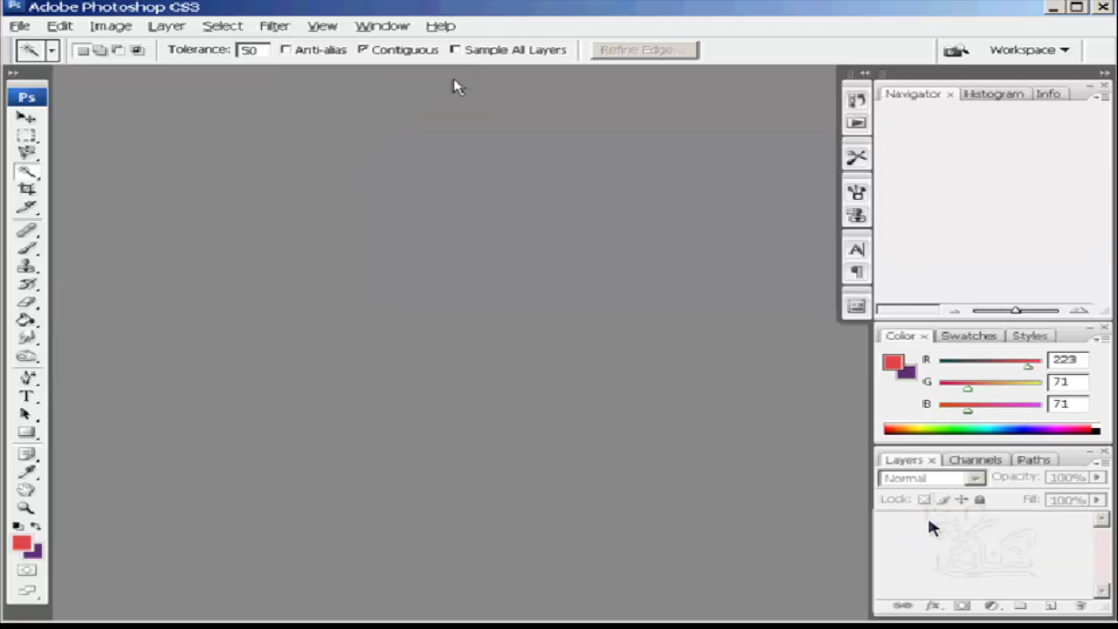